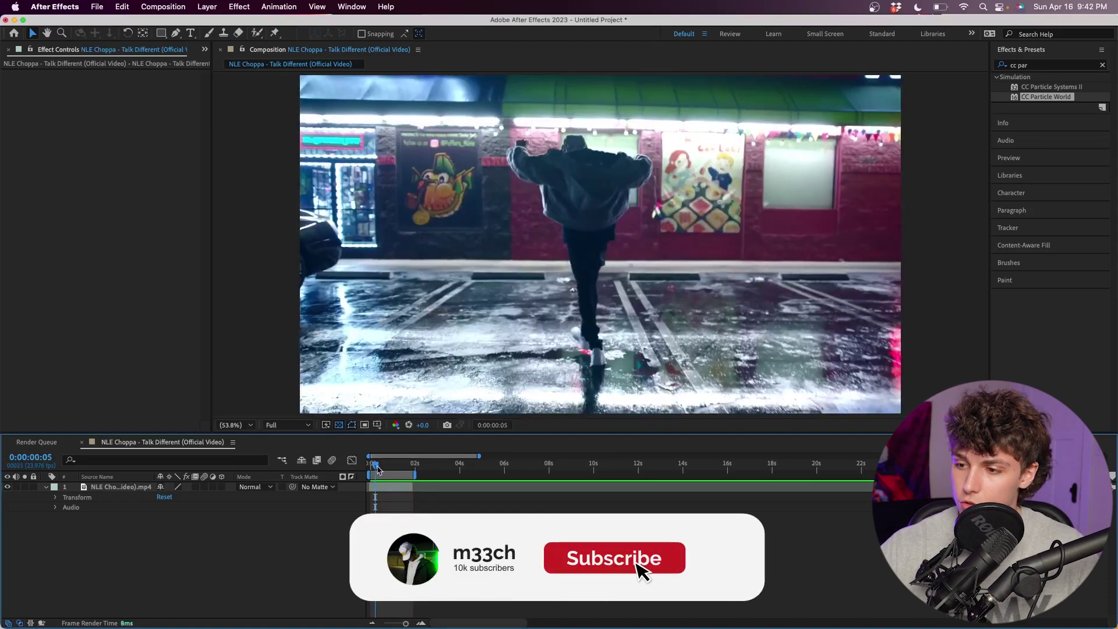
Step: Stop the music video preview and return to the start of the composition
key(space)
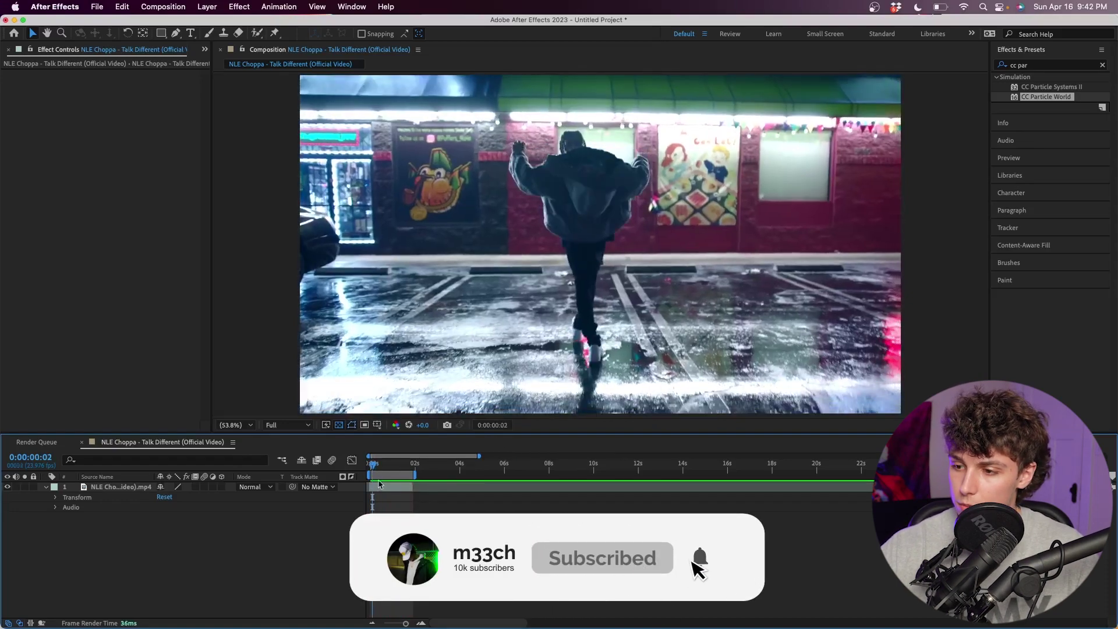
Step: Start a 3D camera track on the music video footage layer
click(382, 491)
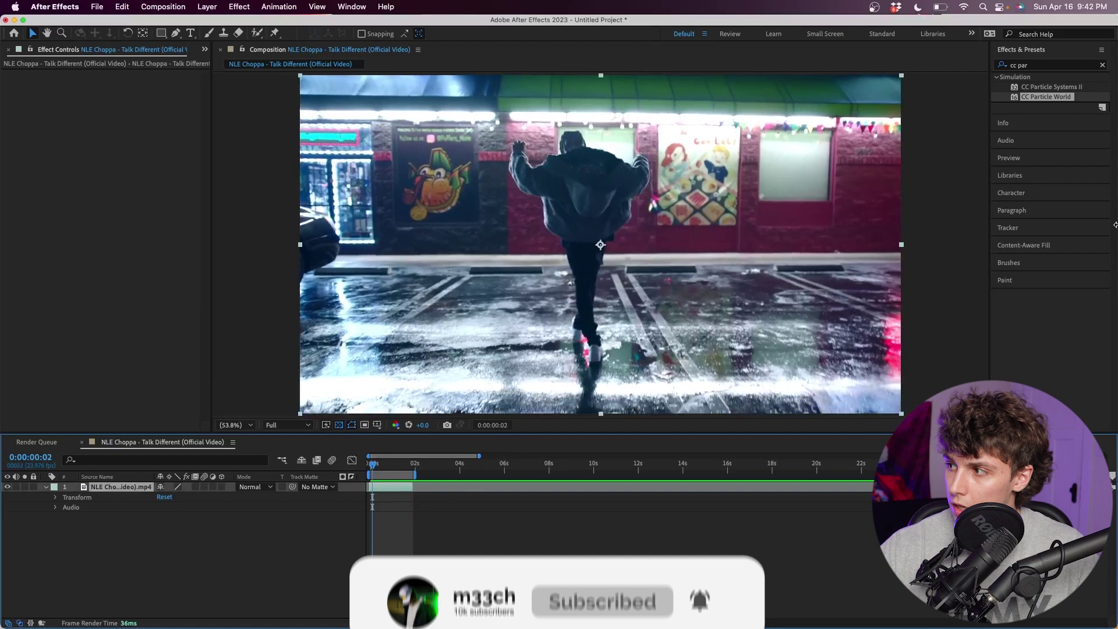
click(1008, 227)
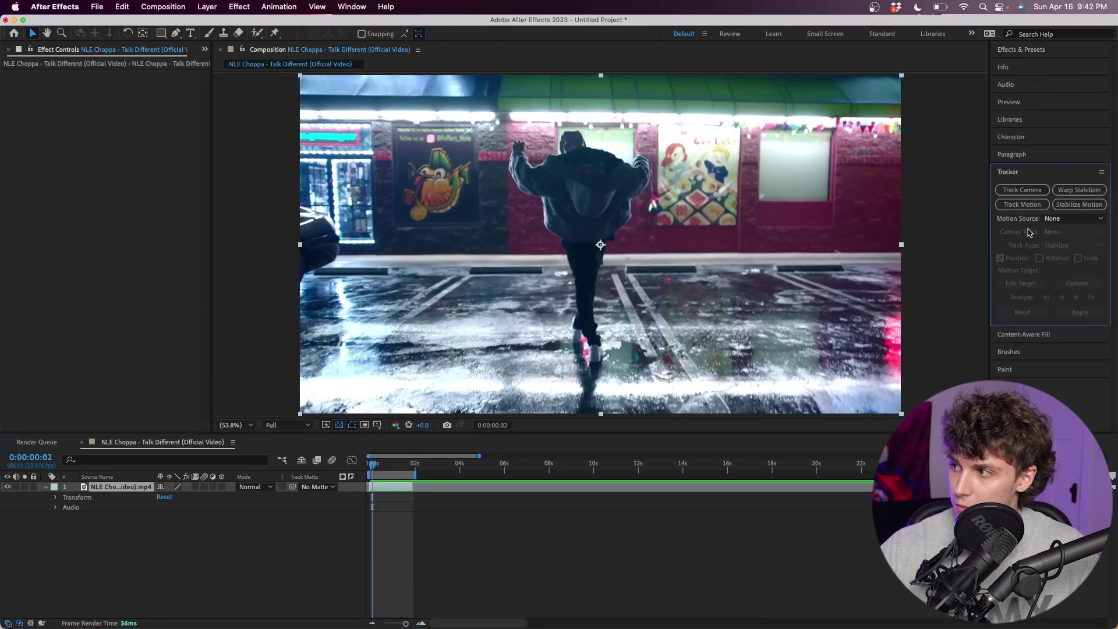
click(1028, 193)
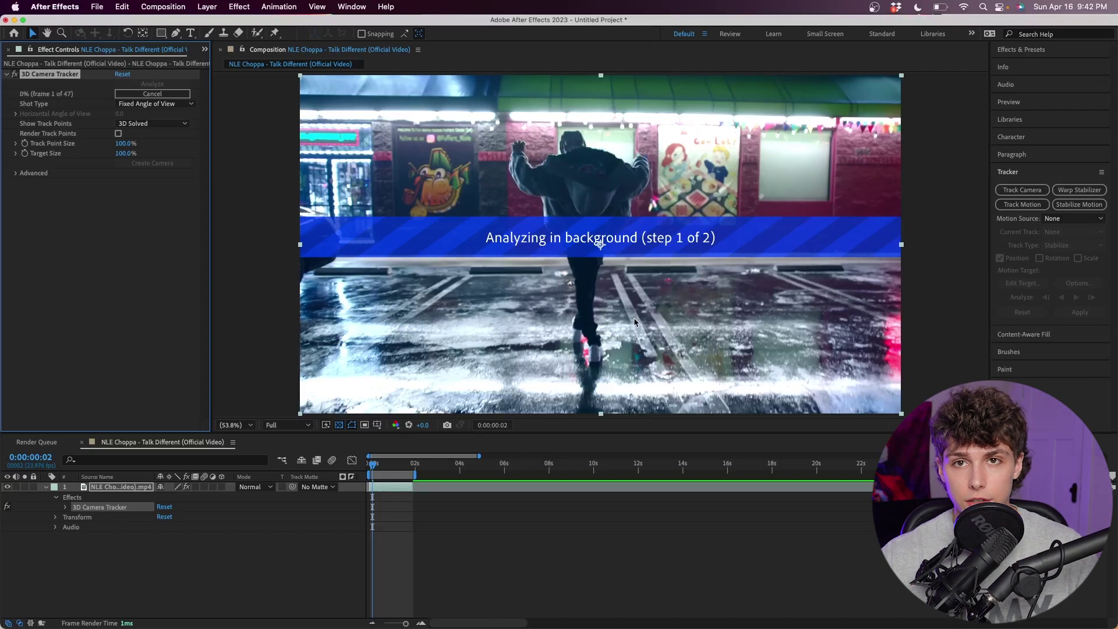
mouse_move(373, 472)
mouse_down()
mouse_move(405, 473)
mouse_move(375, 474)
mouse_up()
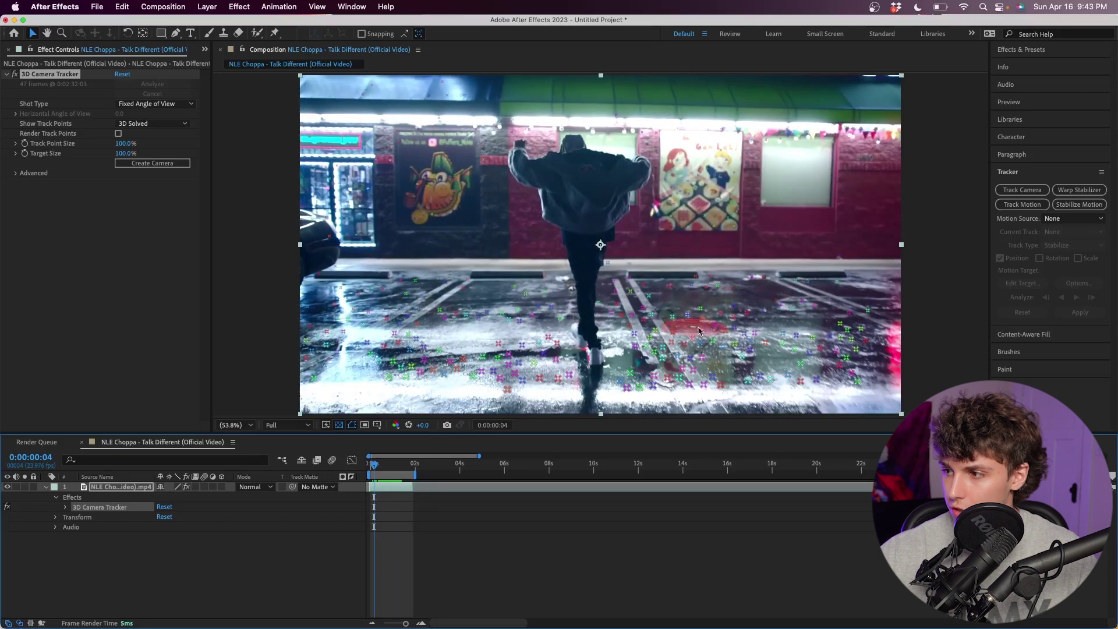
Step: Select the wet-ground track points and create Track Null 1 and the 3D Tracker Camera from them
mouse_move(692, 295)
mouse_down()
mouse_move(646, 373)
mouse_move(717, 402)
mouse_move(770, 354)
mouse_up()
drag(753, 299, 749, 295)
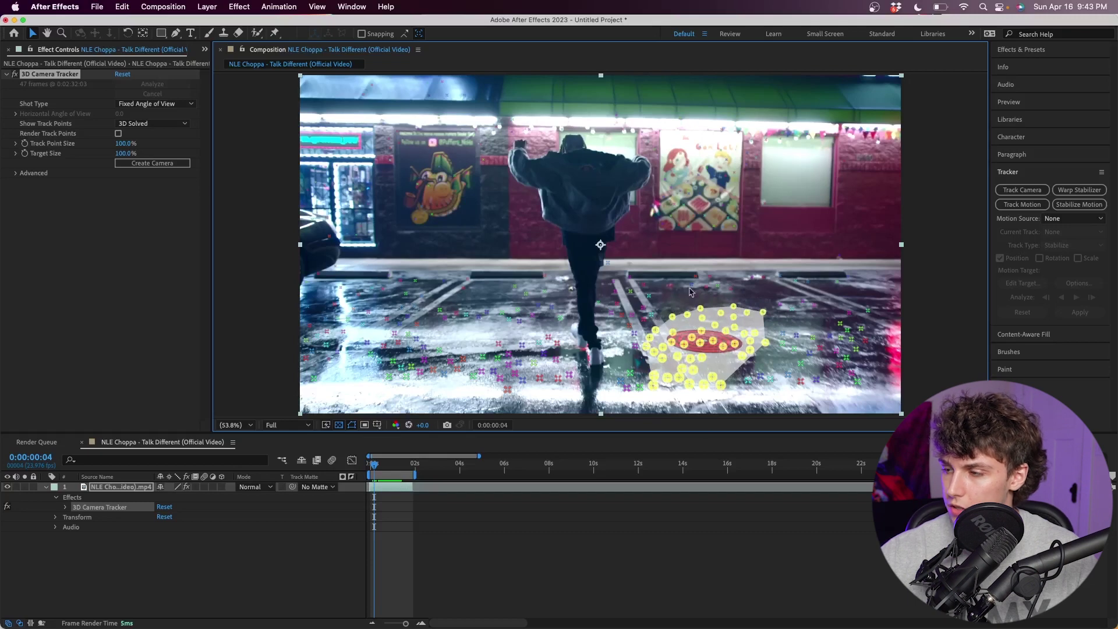
right_click(704, 346)
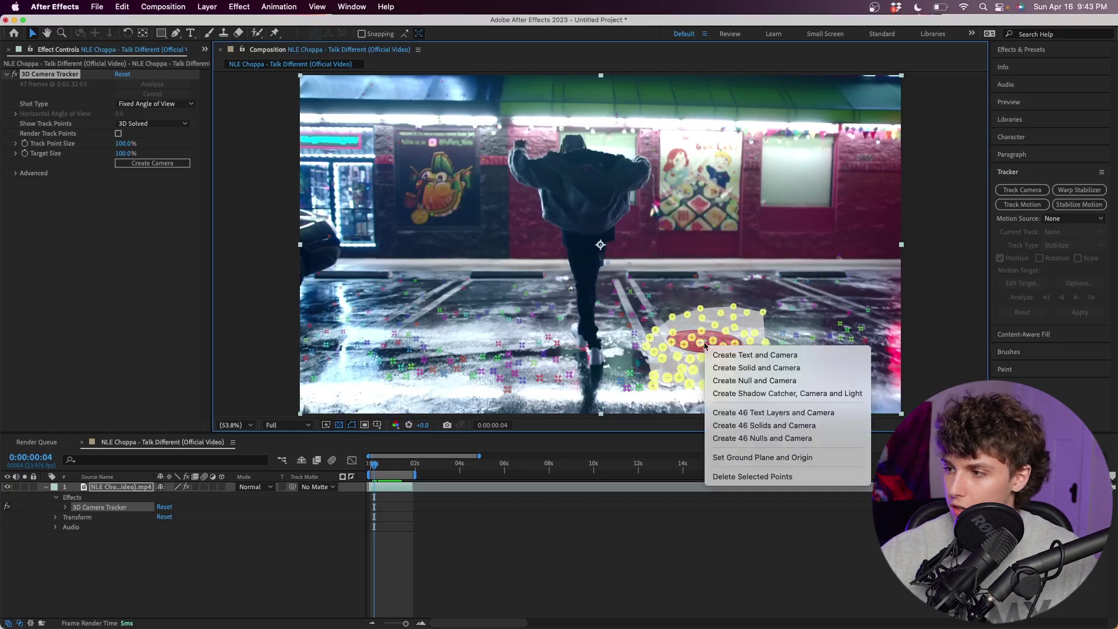
click(733, 382)
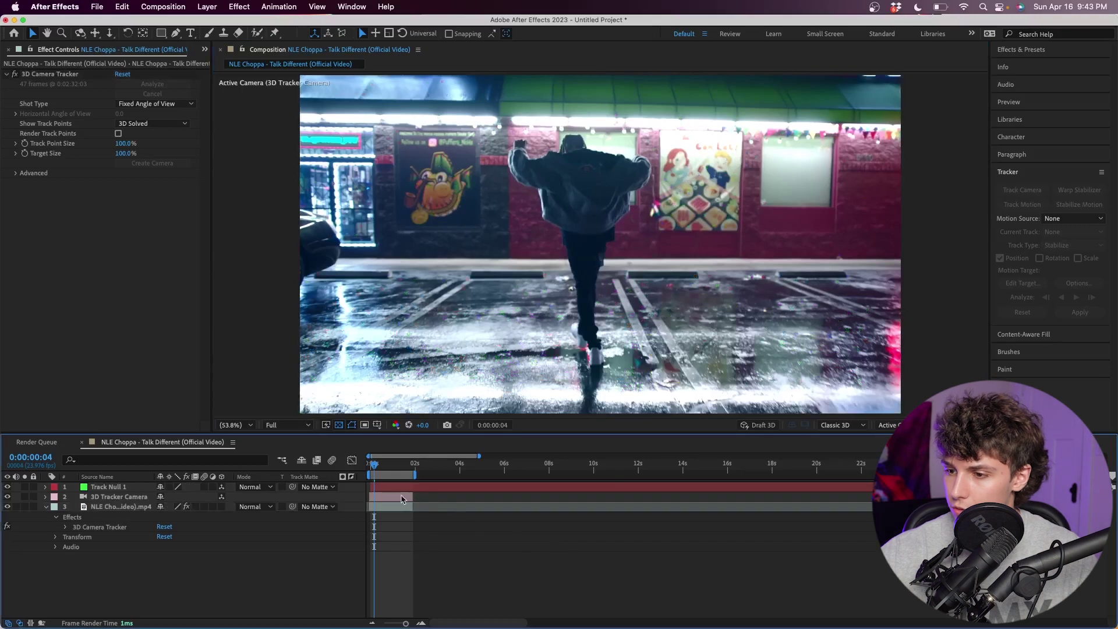
click(395, 490)
click(188, 580)
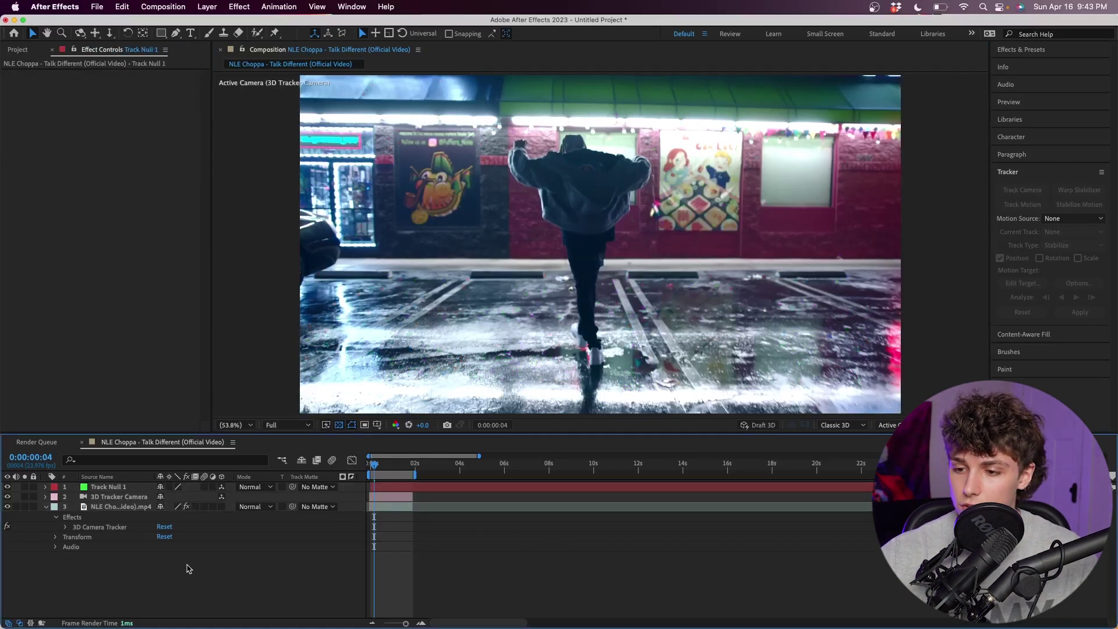
Step: Add a new Red Solid 2 layer and apply CC Particle World to it
right_click(188, 569)
mouse_move(244, 476)
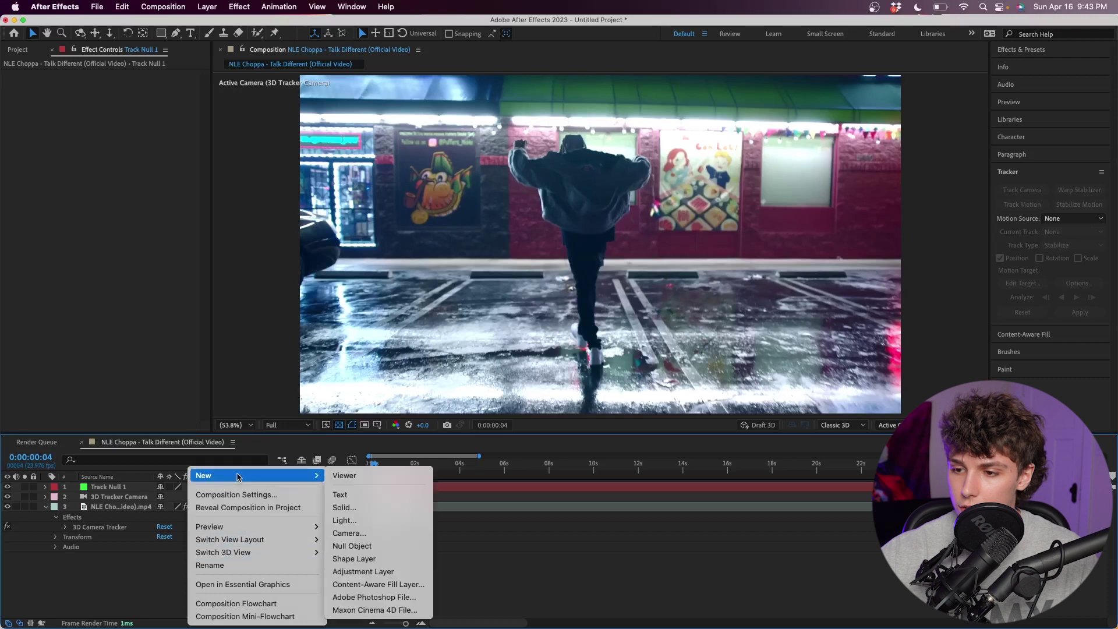
click(362, 509)
click(793, 388)
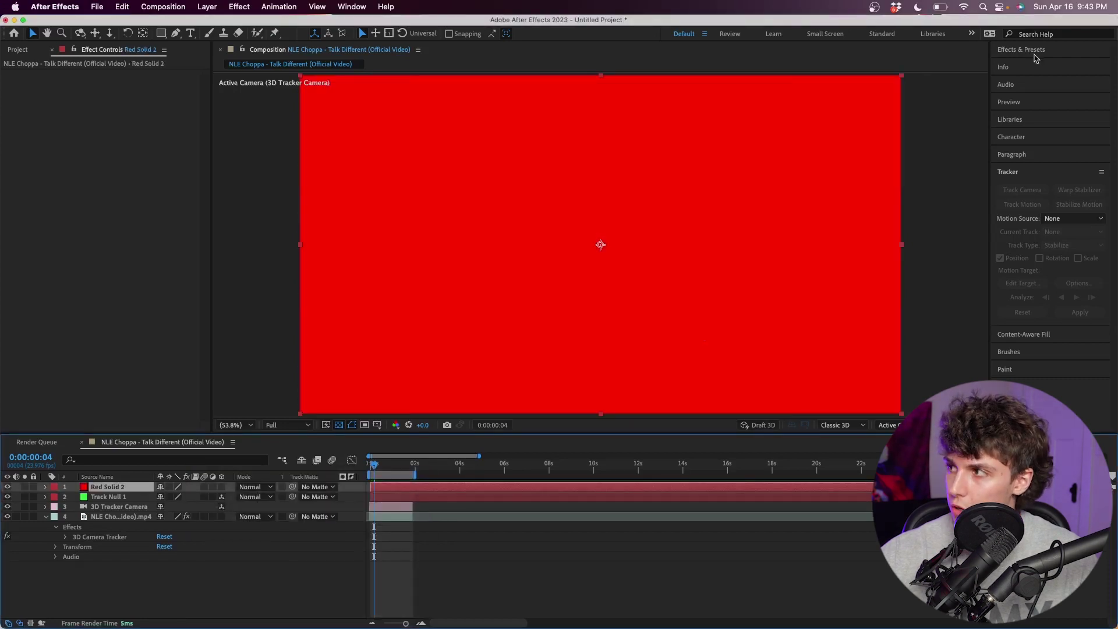
click(1036, 53)
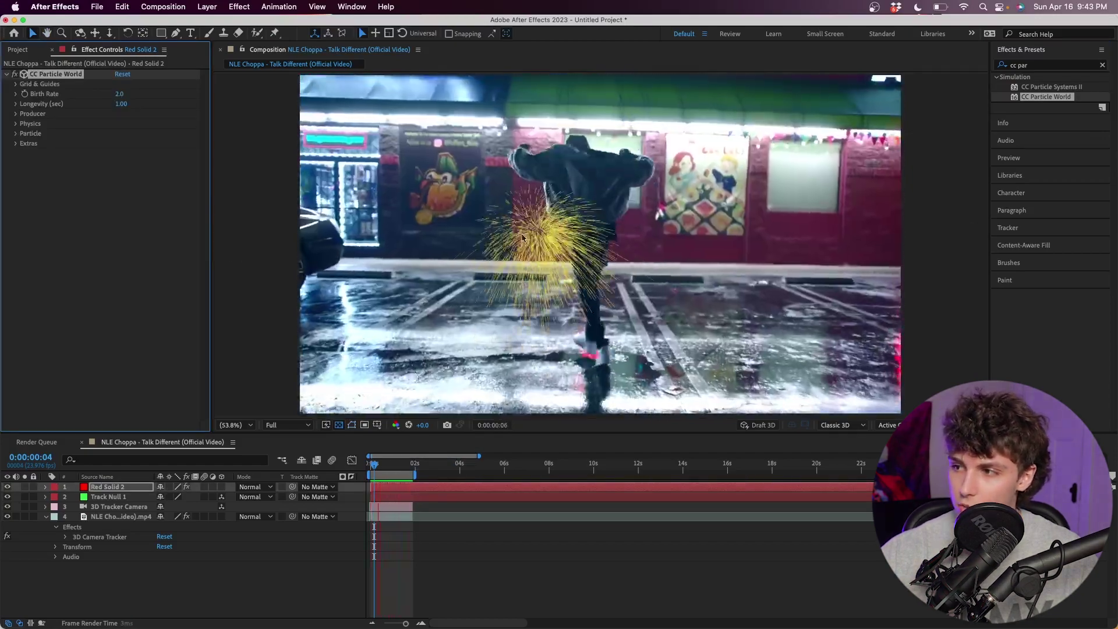
key(space)
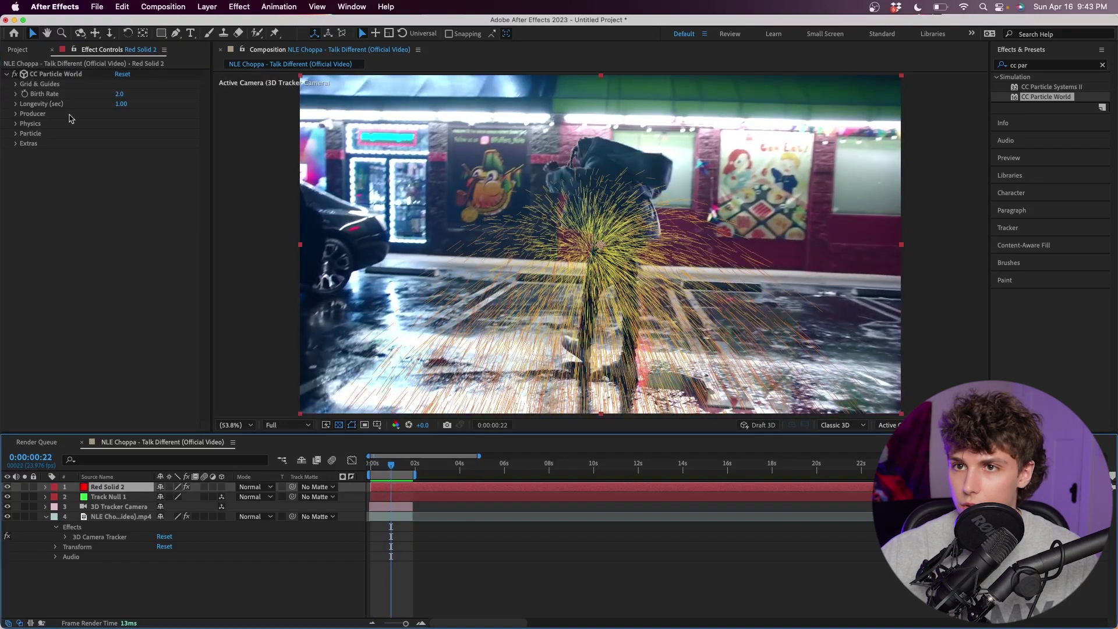
Step: Turn off the Grid, Horizon and Axis Box guides in CC Particle World
click(16, 85)
click(119, 193)
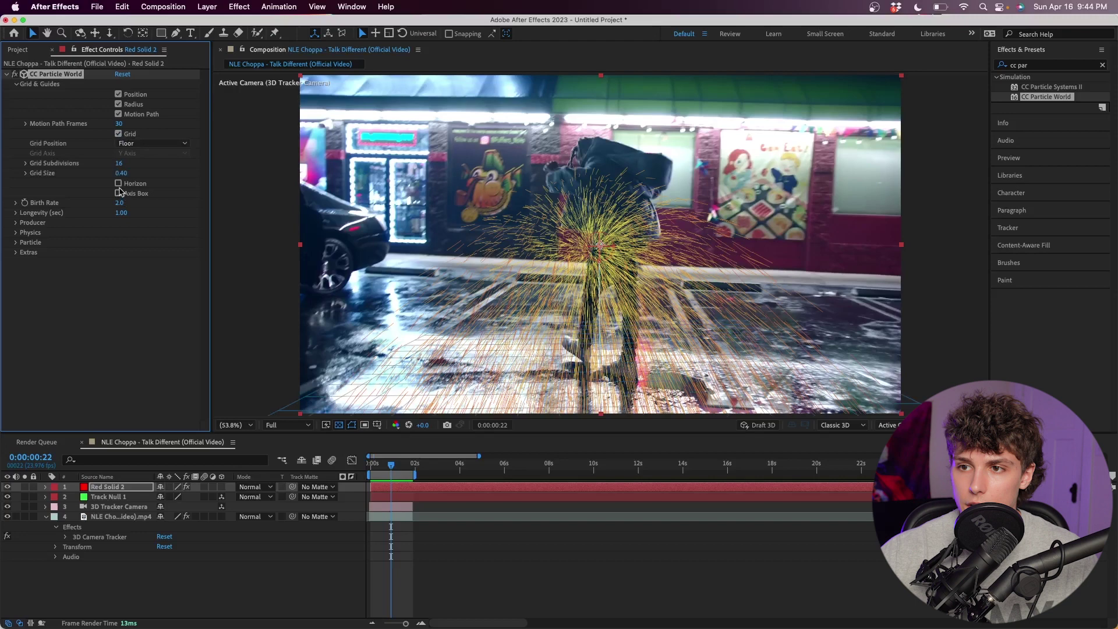
click(118, 193)
click(118, 134)
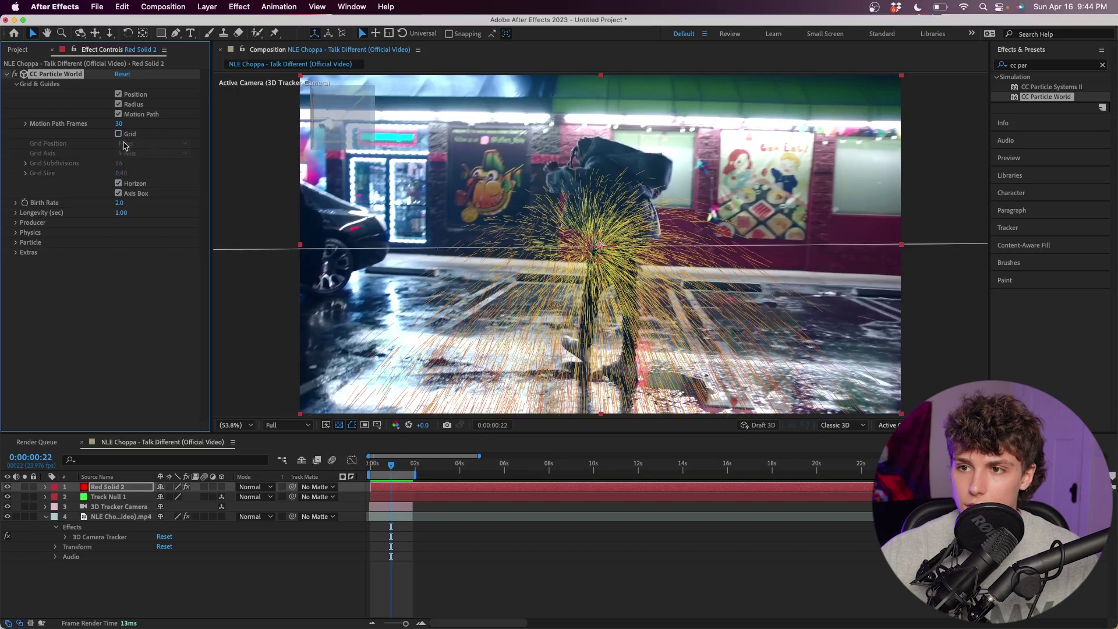
click(119, 183)
click(118, 193)
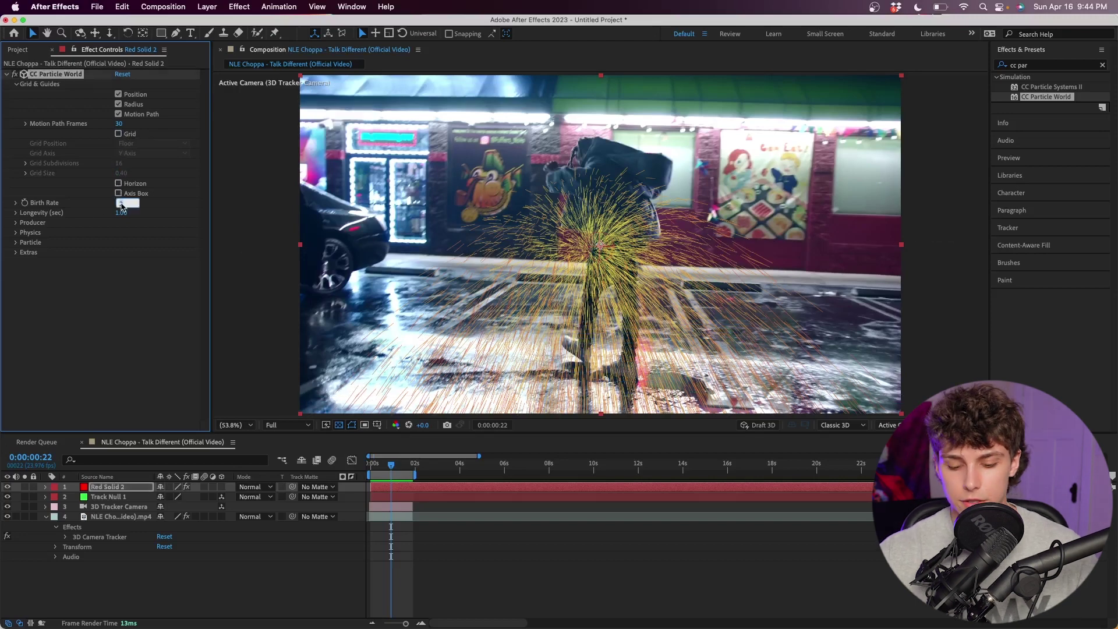
Step: Set Birth Rate and Longevity to 10, and producer Radius X, Y and Z to 10 each
drag(120, 213, 123, 213)
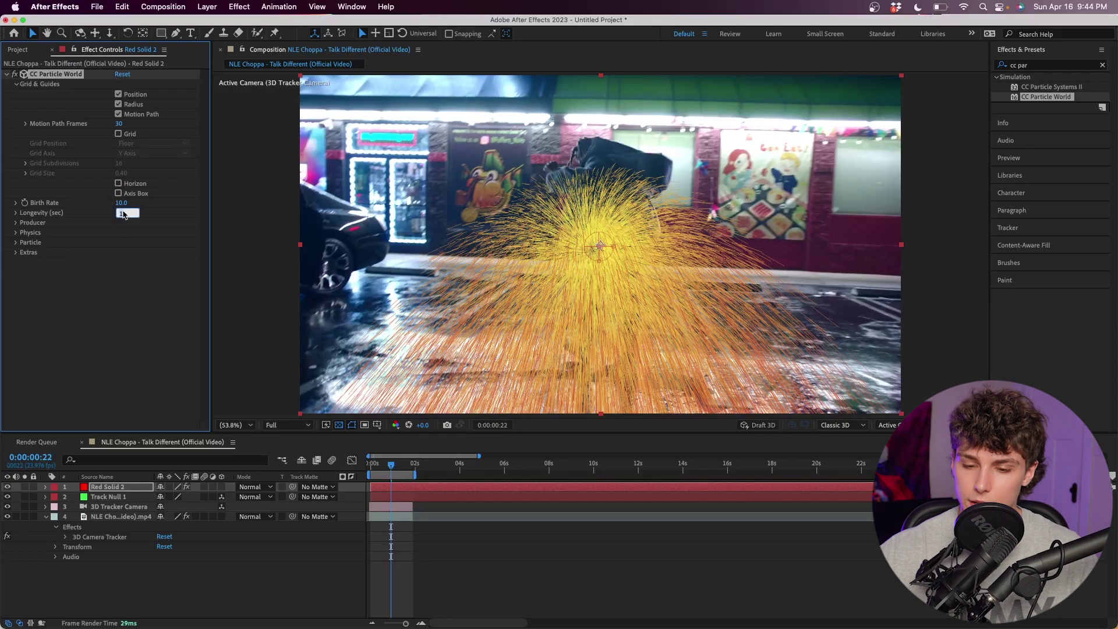
click(32, 222)
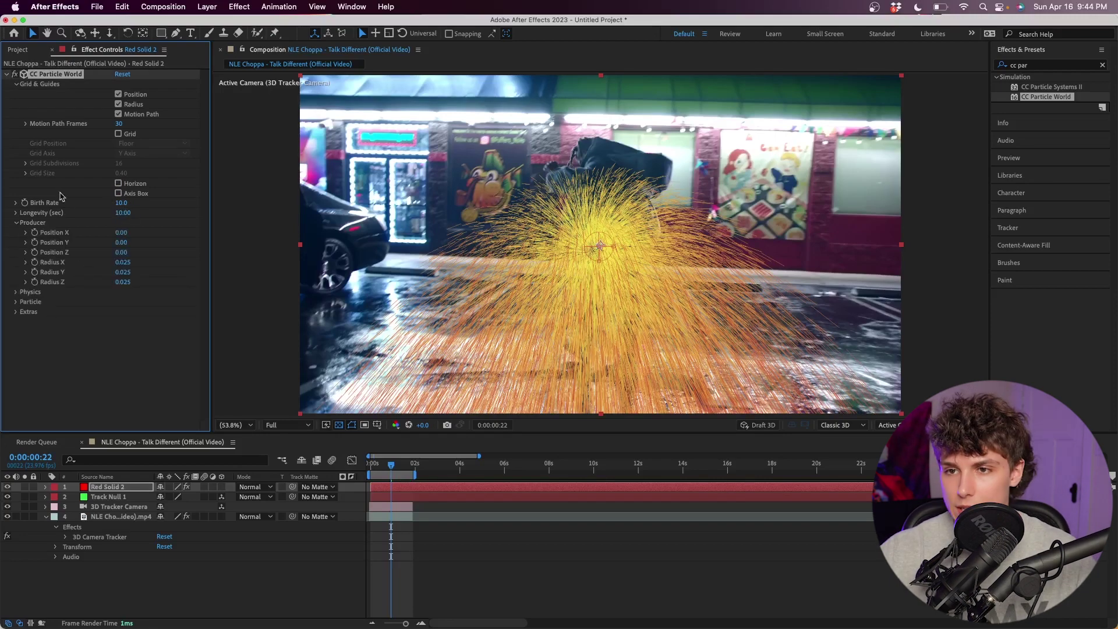
drag(121, 233, 107, 233)
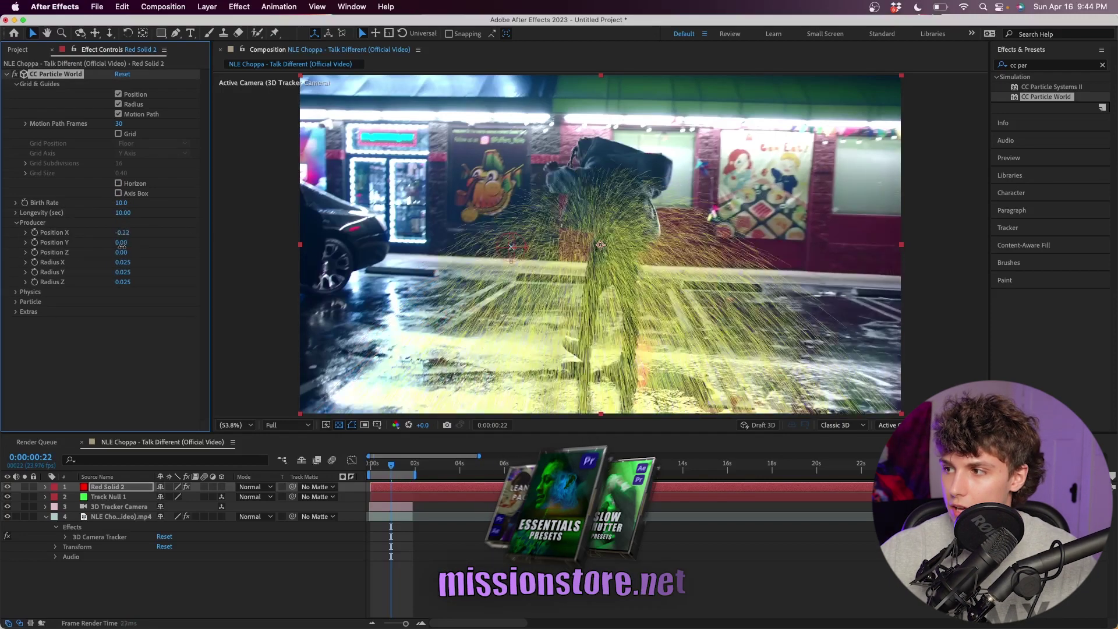
key(super+z)
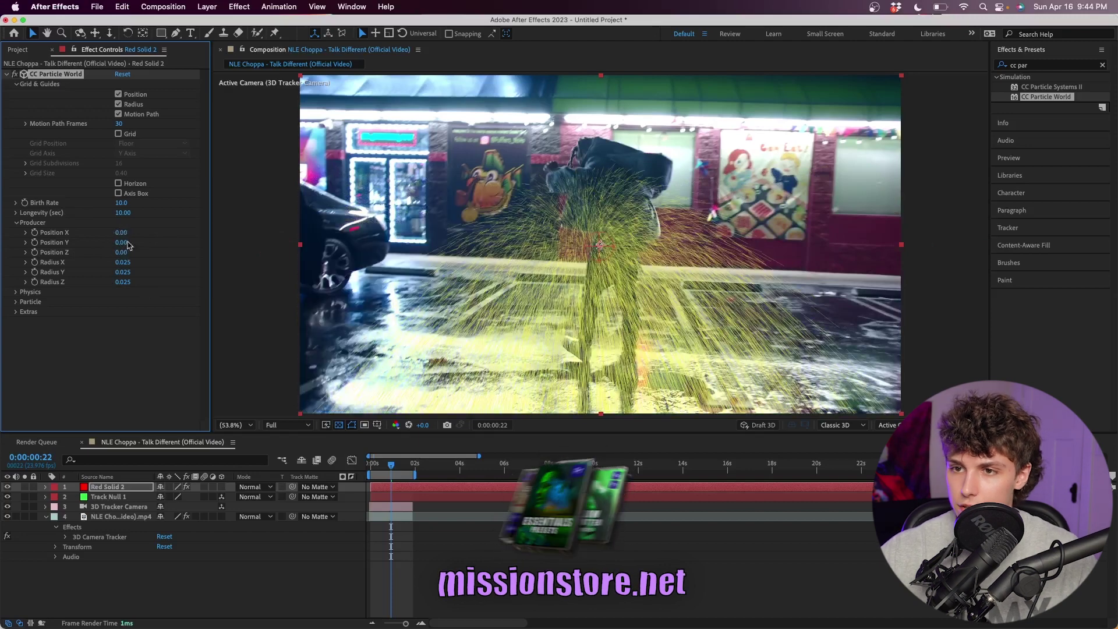
click(126, 263)
text(10)
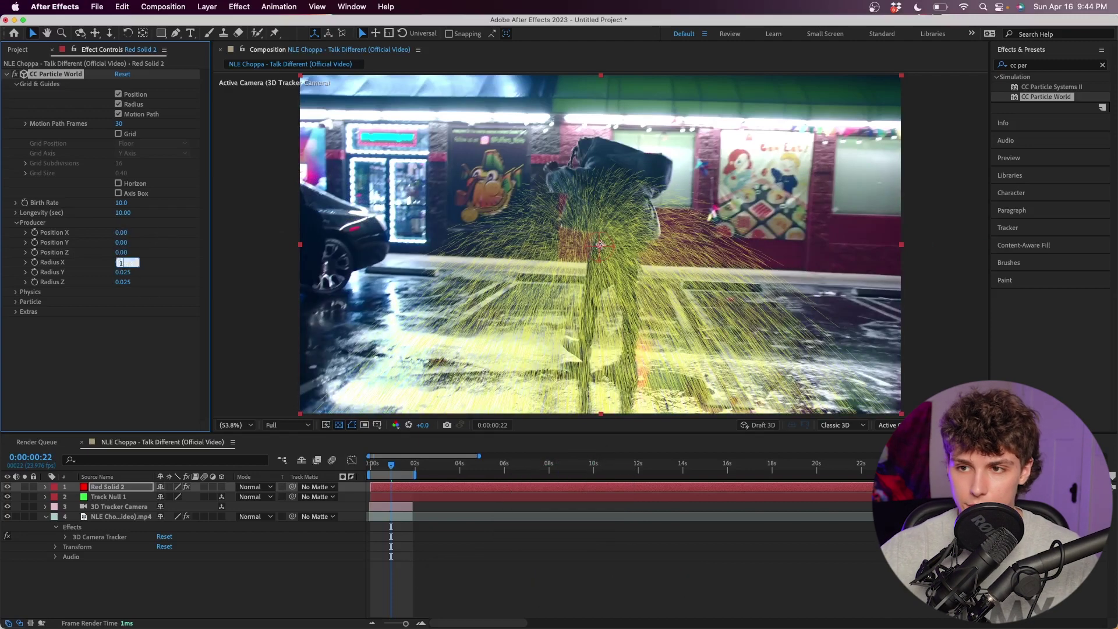
key(Return)
text(10)
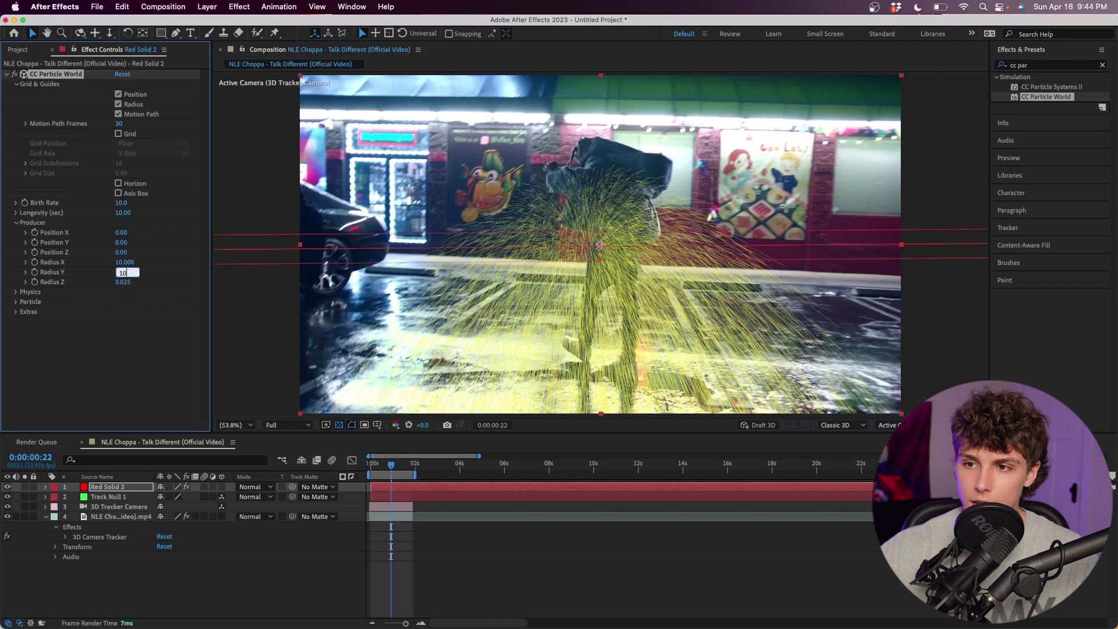
key(Return)
text(10)
key(Return)
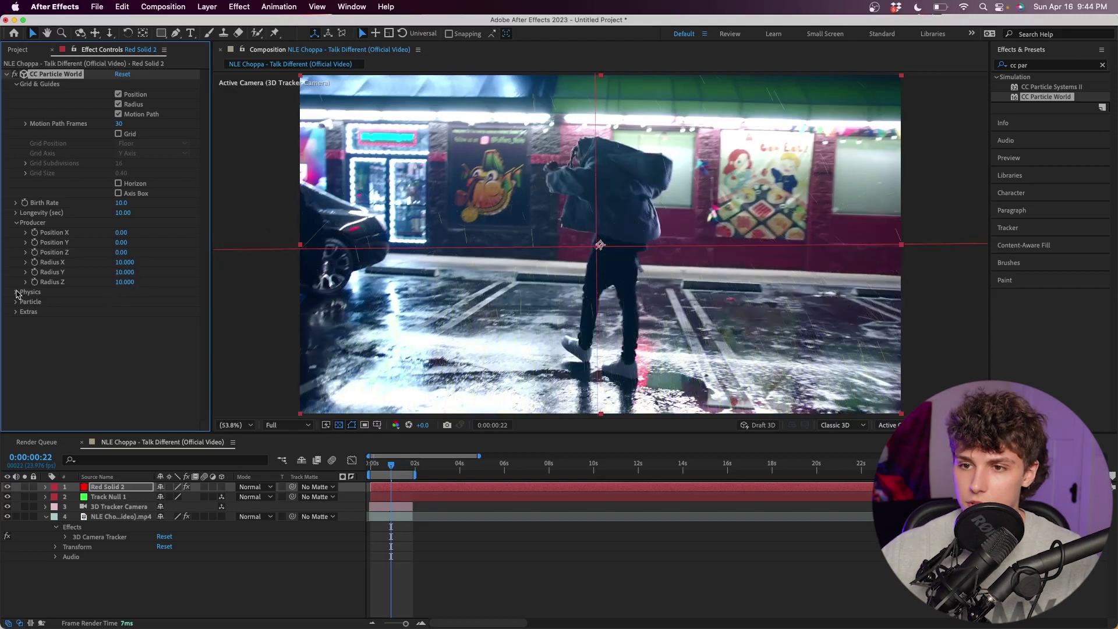
Step: Set Physics Velocity and Gravity to 0 and make the particles Faded Sphere
click(17, 292)
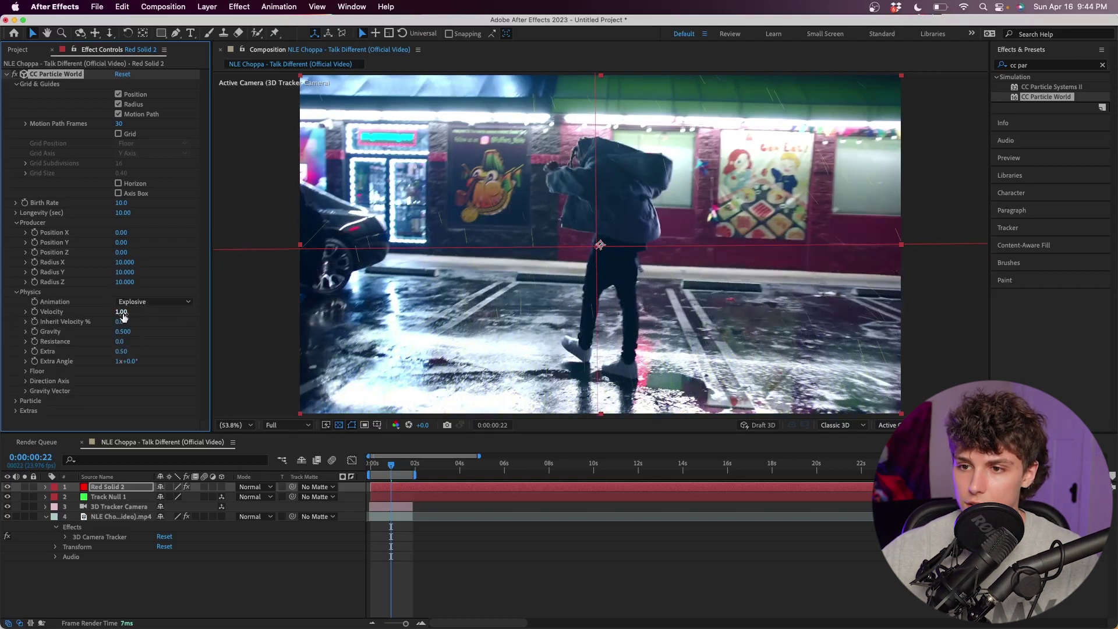
key(Return)
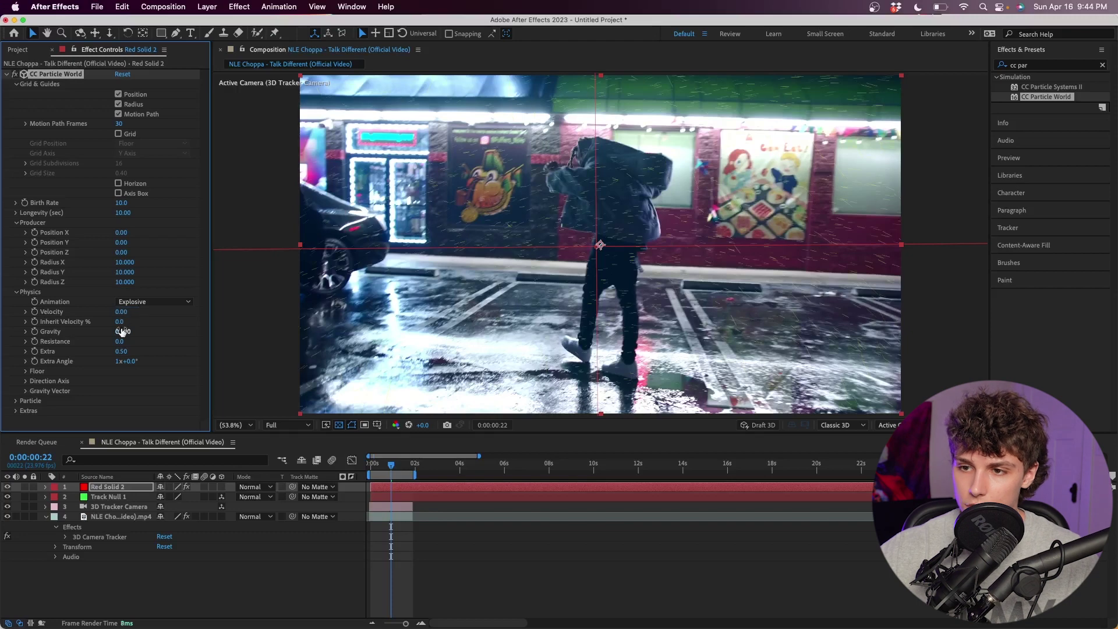
key(Return)
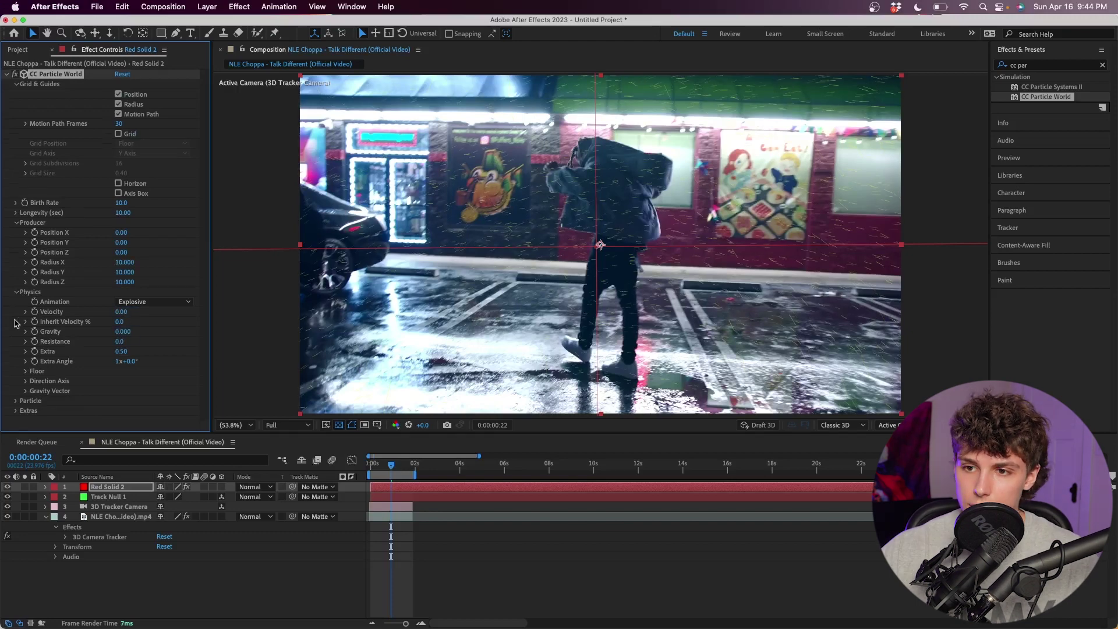
click(16, 402)
scroll(75, 344, down, 5)
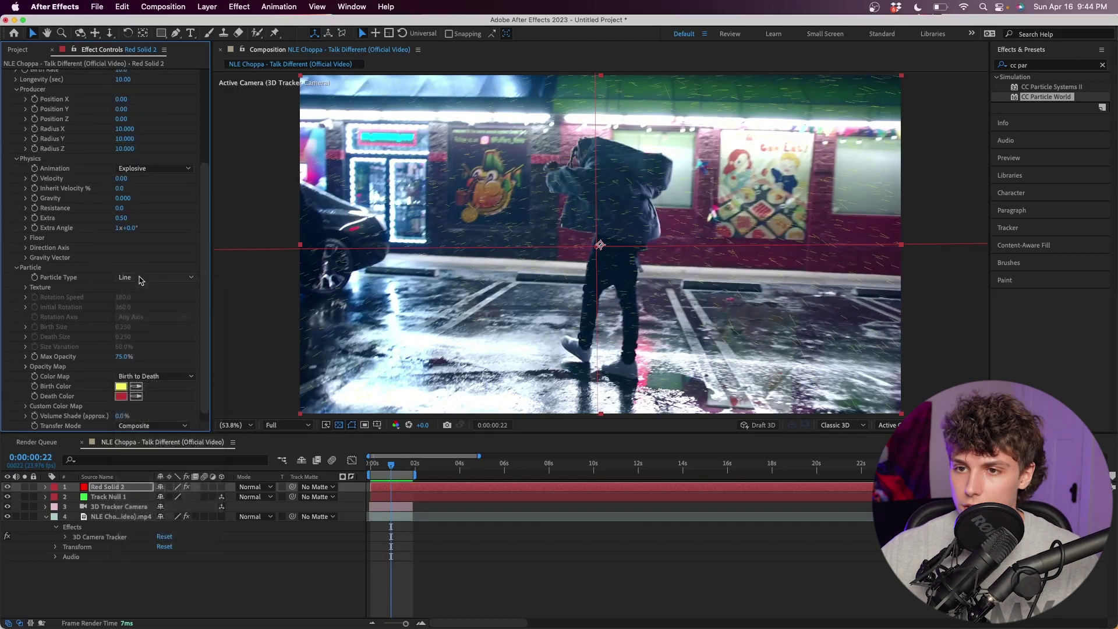
click(146, 279)
click(145, 336)
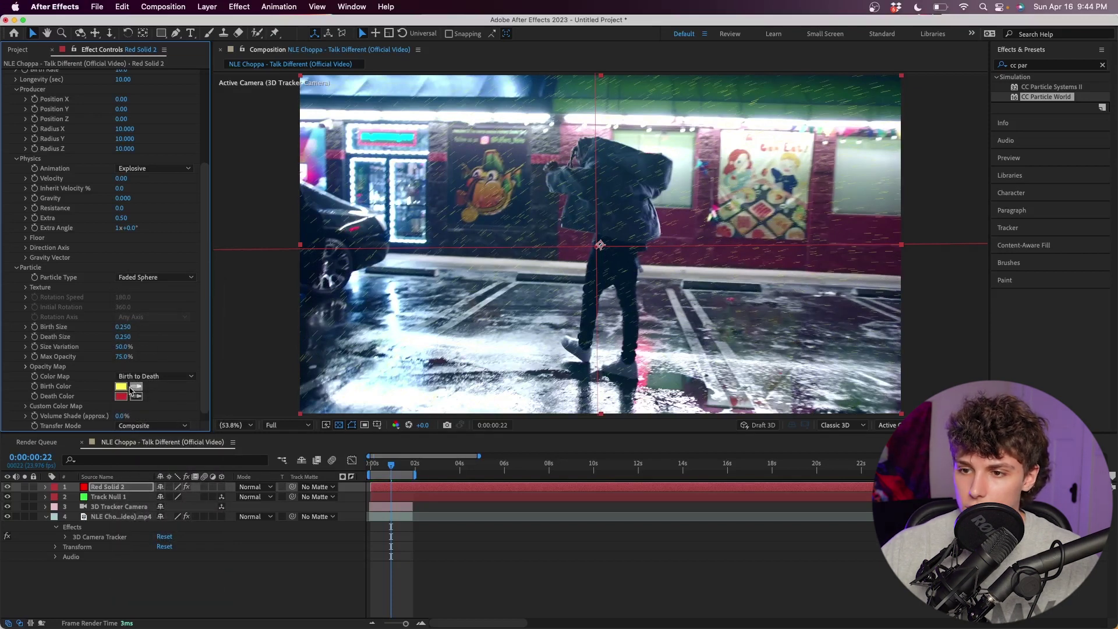
Step: Sample a light-blue Birth Color from the footage and preview the particles
click(122, 387)
click(287, 256)
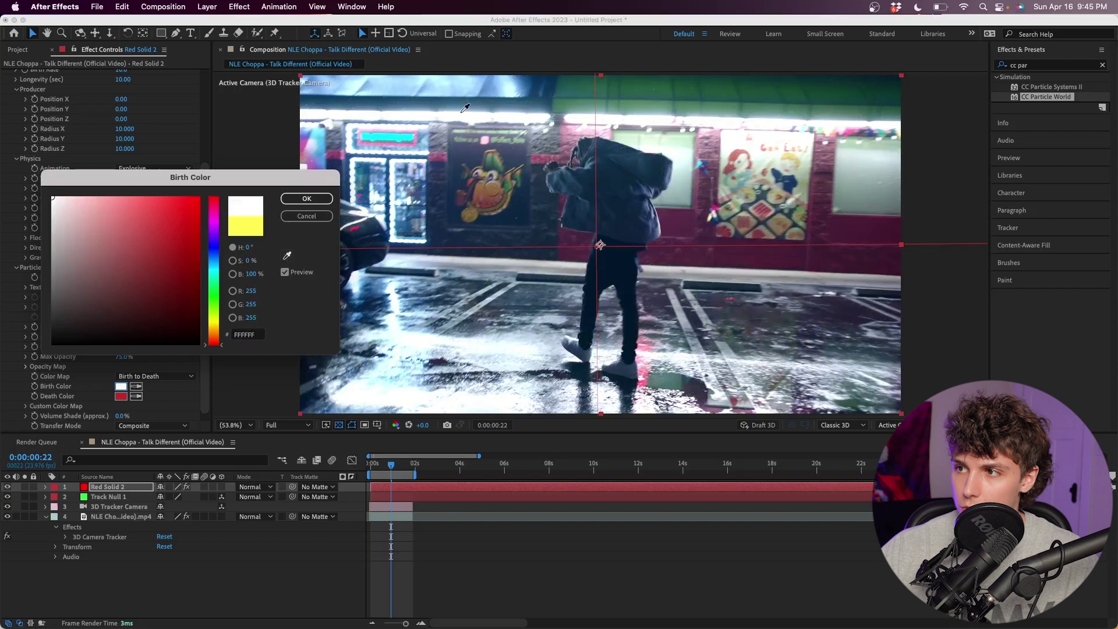
click(307, 199)
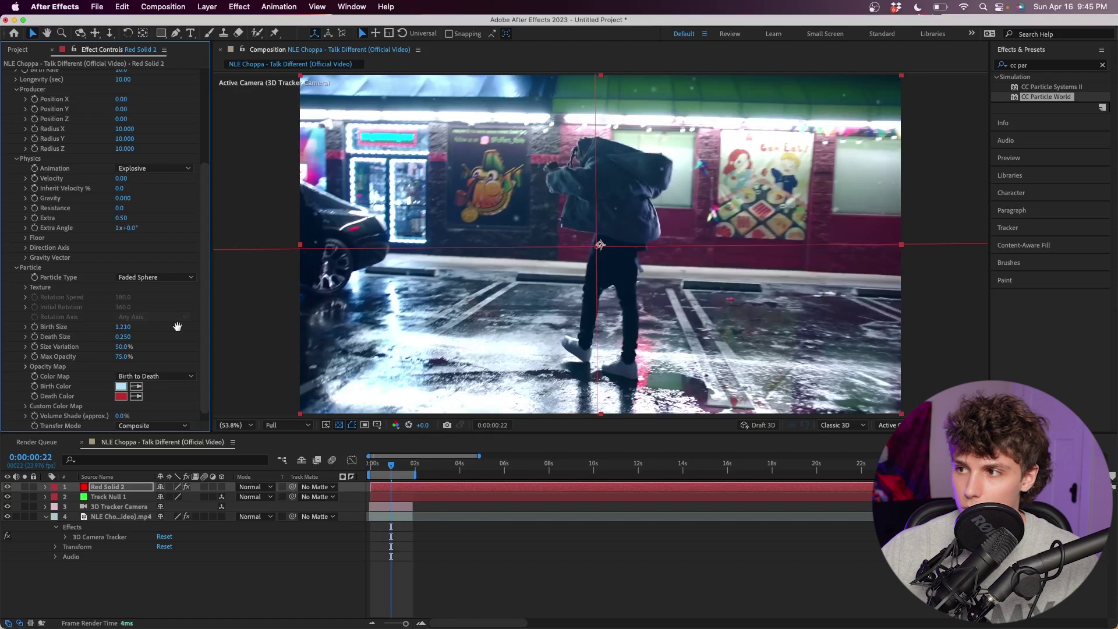
key(space)
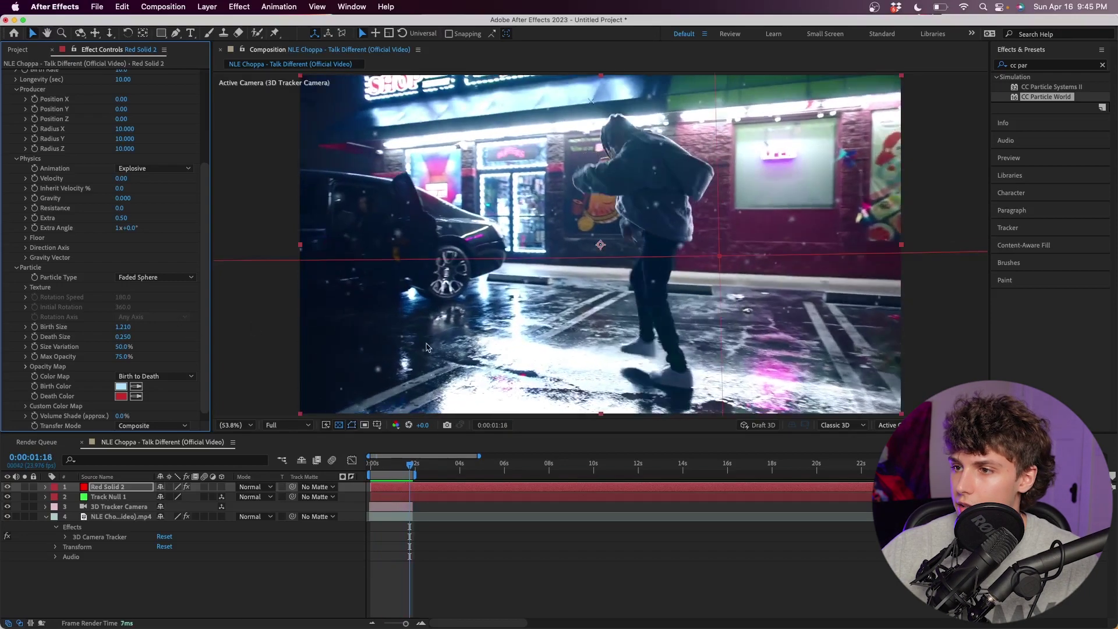
click(433, 487)
click(448, 491)
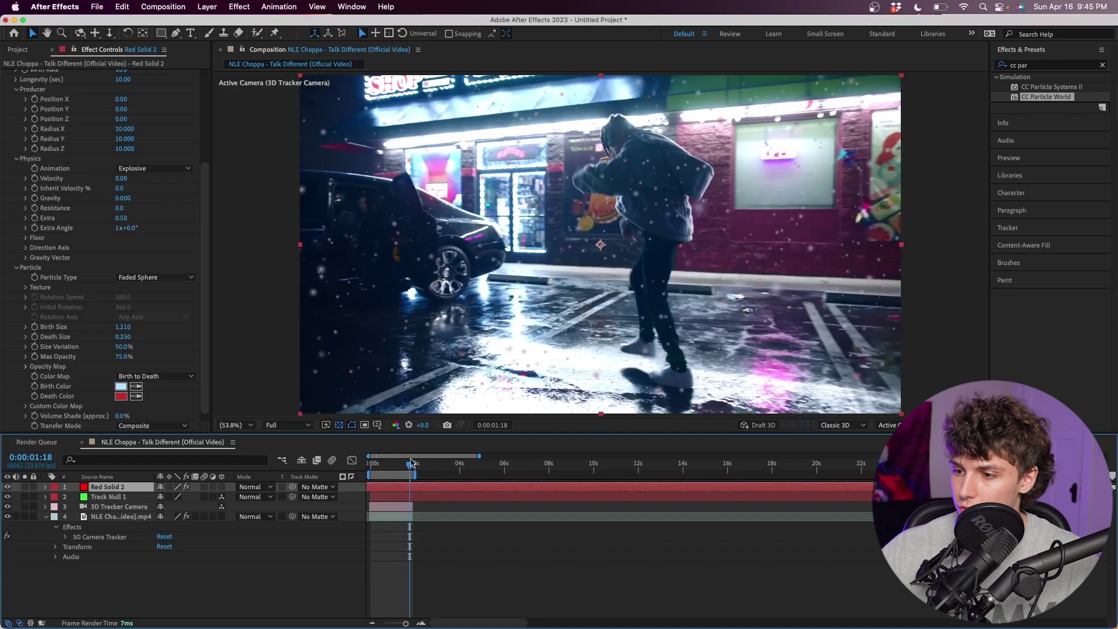
Step: Replay the preview from the start, then set the particles' Death Color to purple
click(370, 463)
key(space)
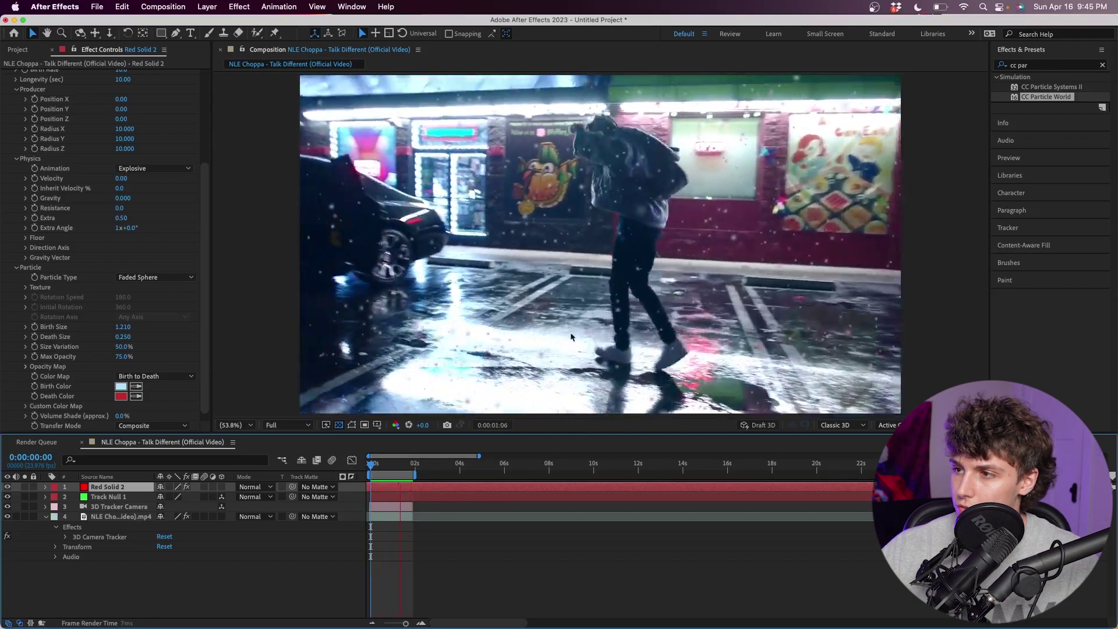
key(space)
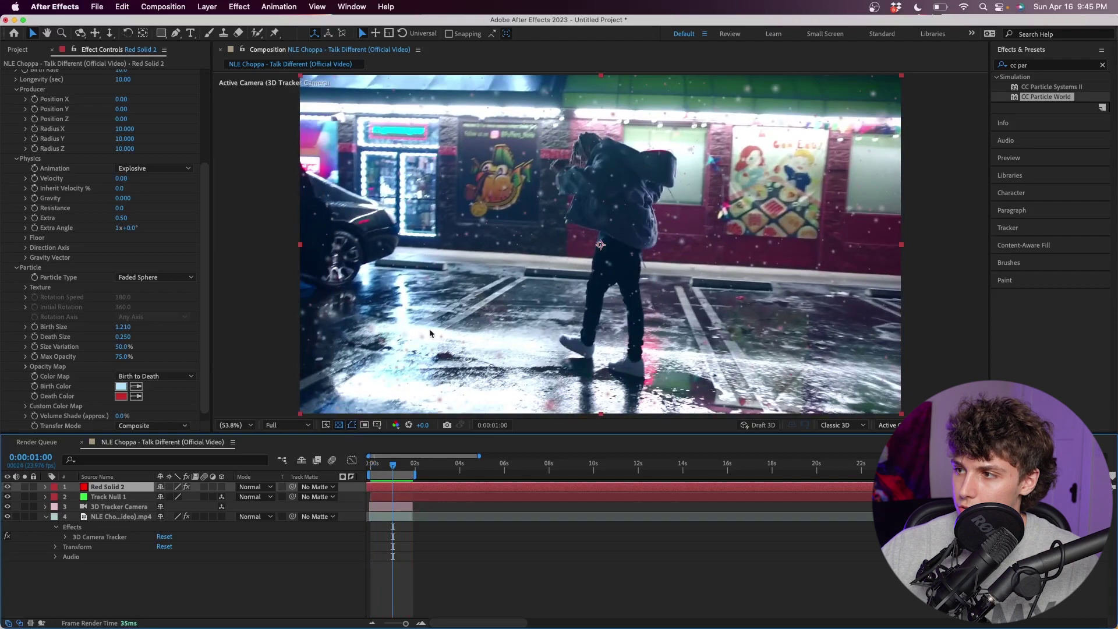
key(space)
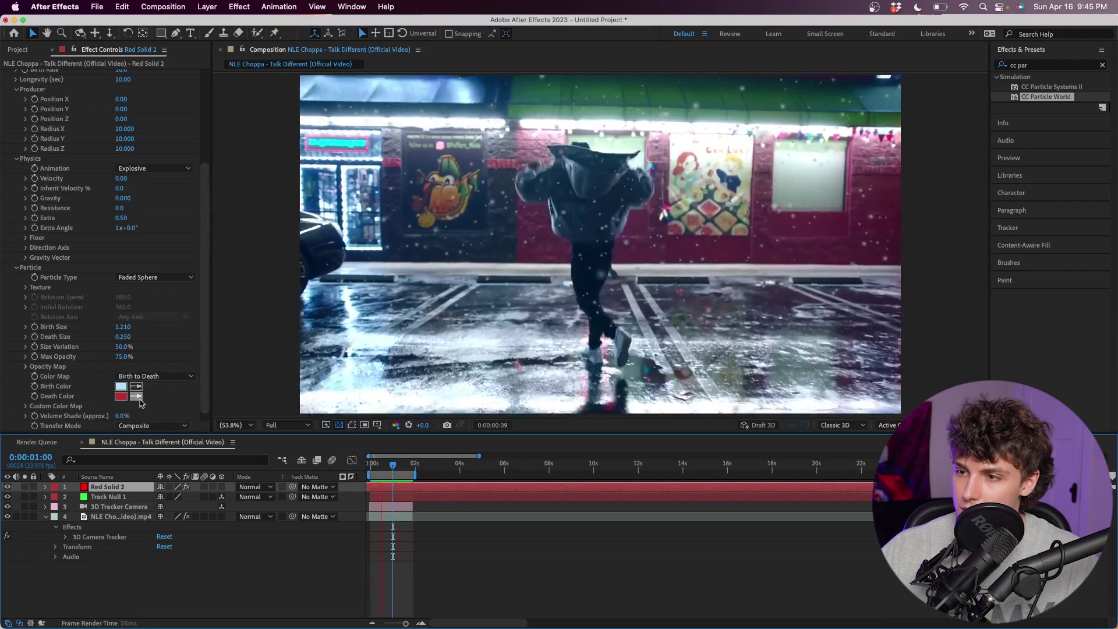
click(123, 404)
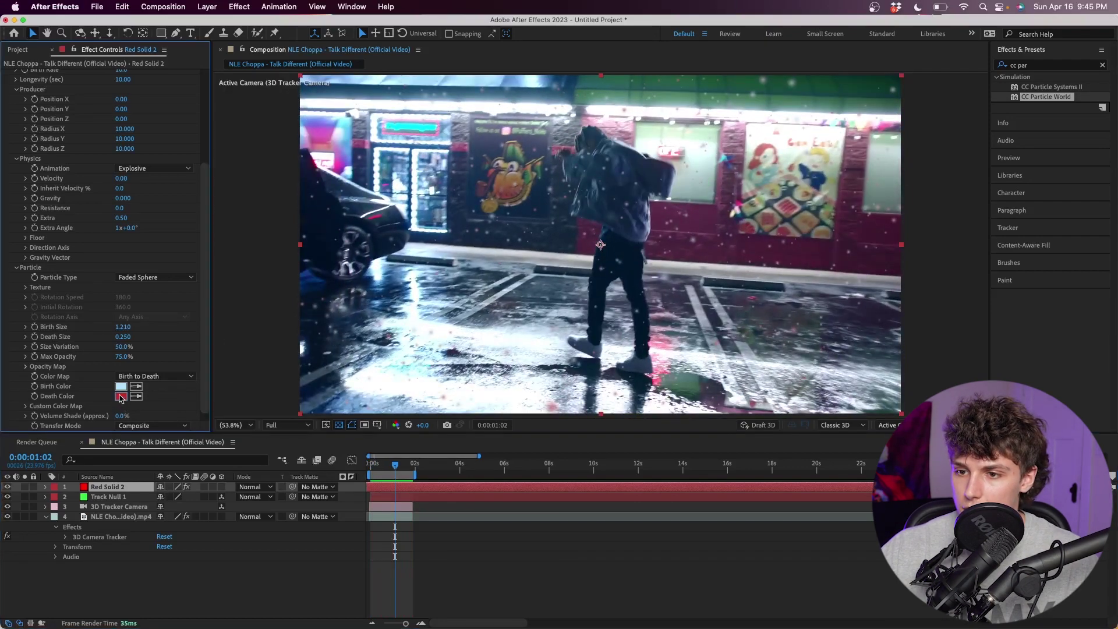
click(120, 397)
mouse_move(215, 245)
mouse_down()
mouse_move(214, 226)
mouse_move(213, 236)
mouse_up()
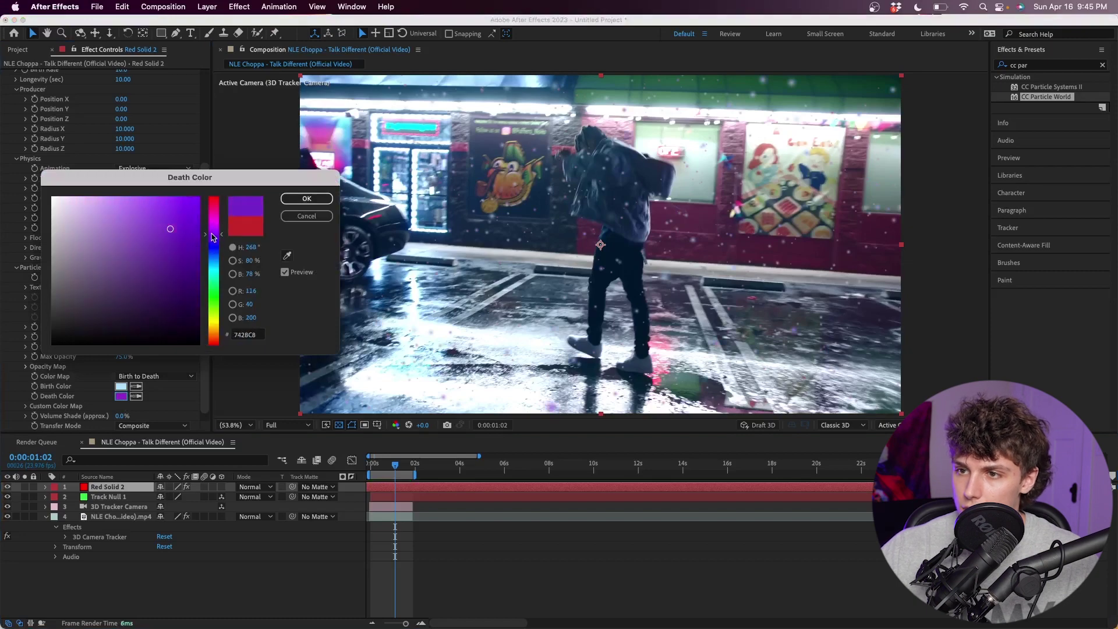
click(303, 199)
Step: Raise Birth Size to 2.040 and preview the larger purple-fading particles
key(space)
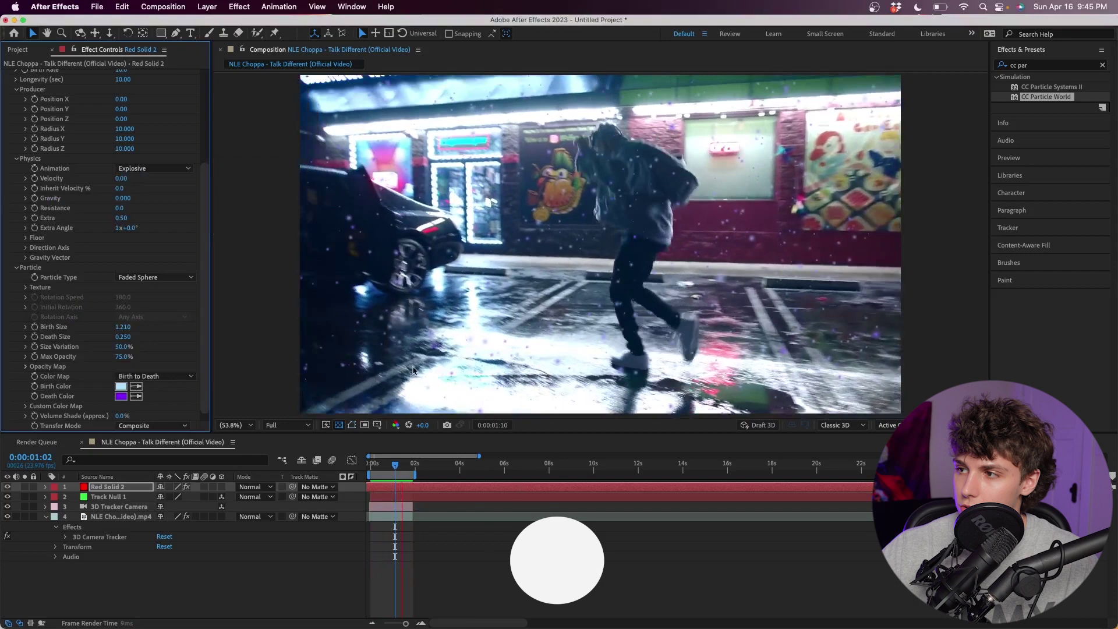
key(space)
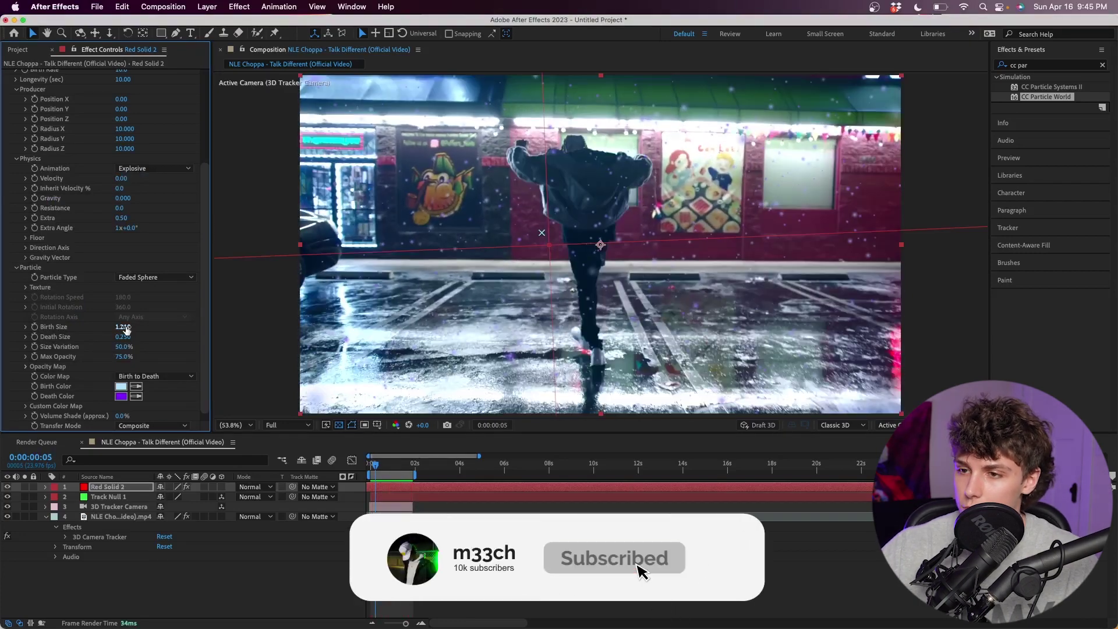
drag(126, 330, 173, 327)
key(space)
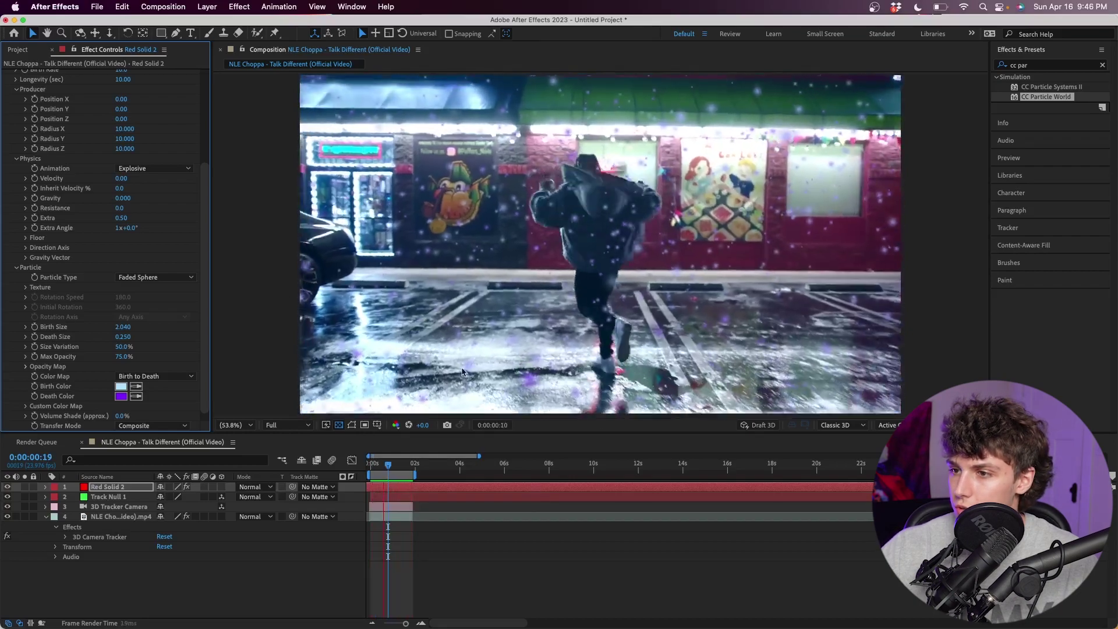
key(space)
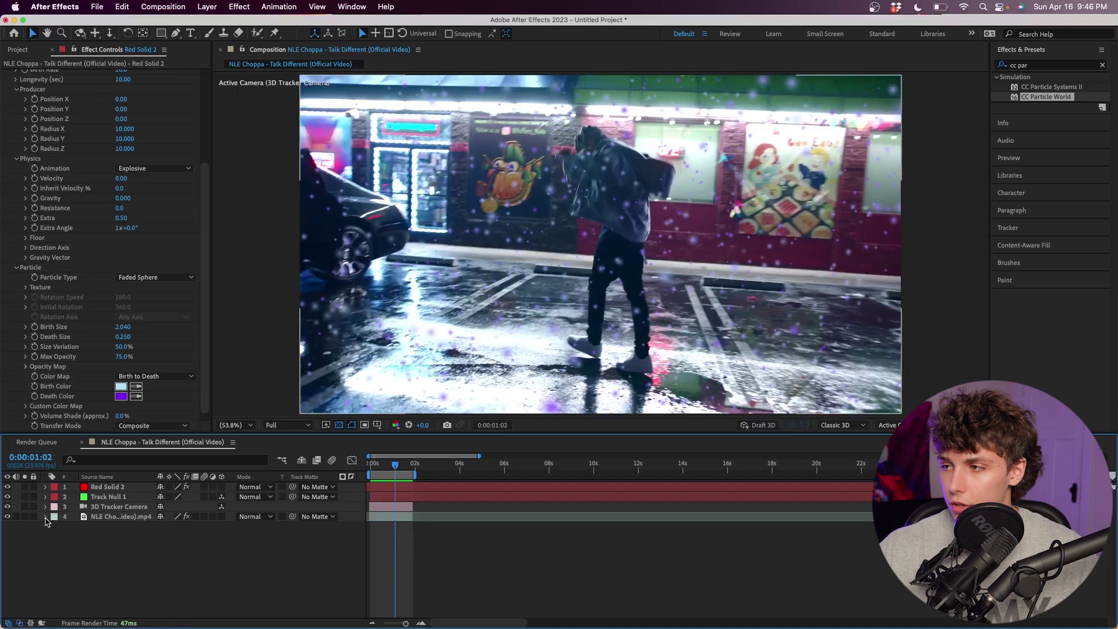
Step: Duplicate the music video layer and move the copy to the top of the stack
key(u)
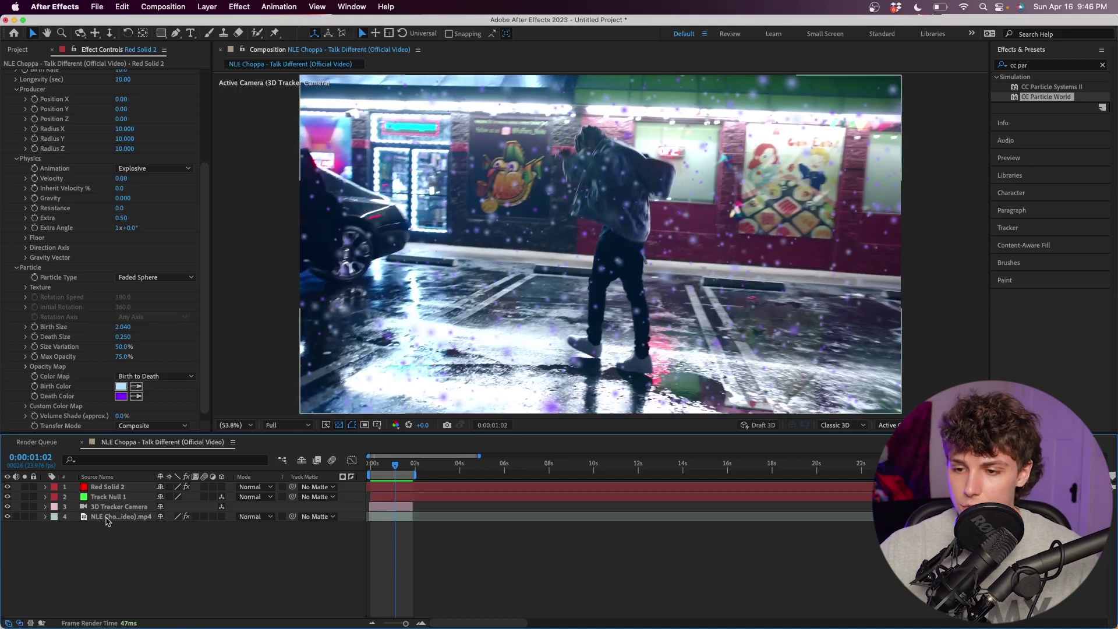
click(108, 521)
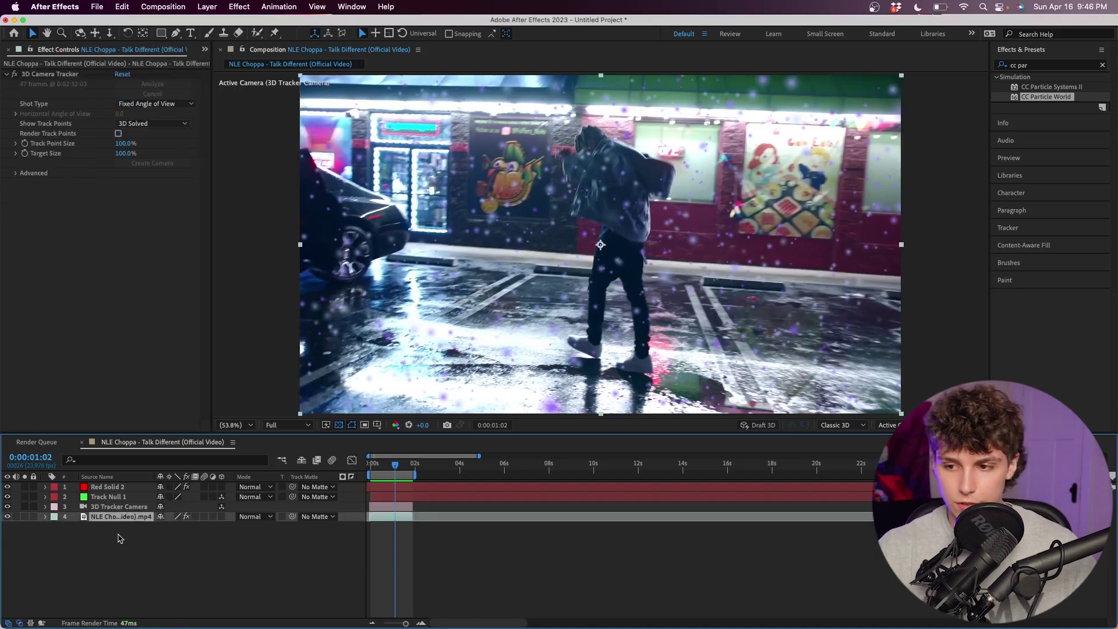
key(super+d)
drag(101, 518, 108, 487)
Step: Draw a rectangle mask around the dancer and set a Mask Path keyframe at the start
click(161, 34)
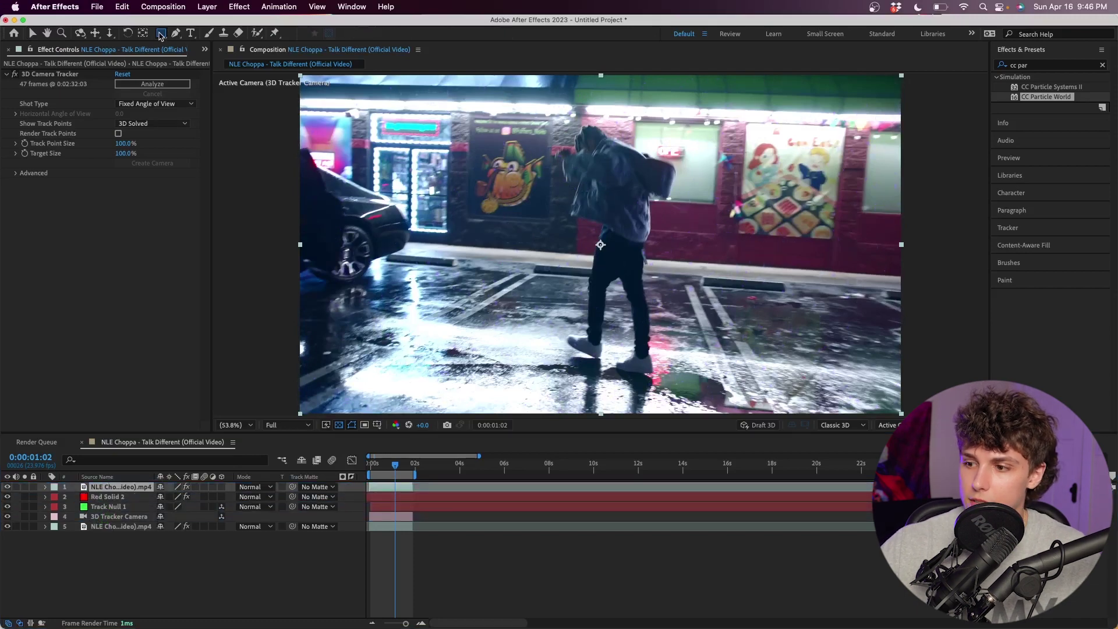
drag(538, 115, 672, 394)
click(65, 506)
key(Home)
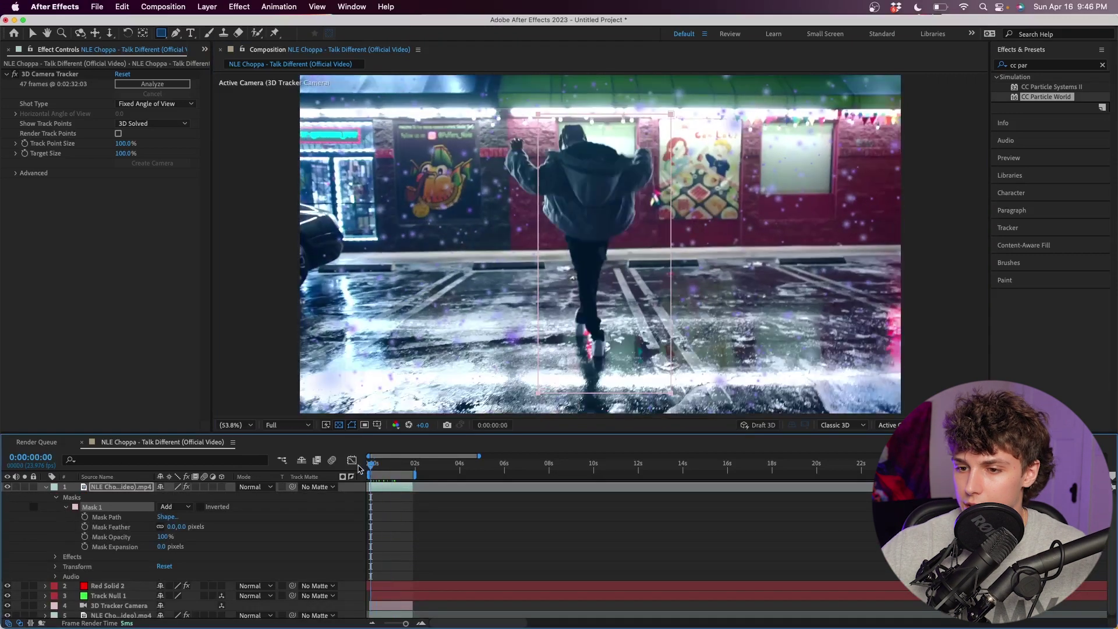
click(85, 517)
key(v)
drag(535, 380, 513, 379)
key(shift+Up)
key(shift+Up)
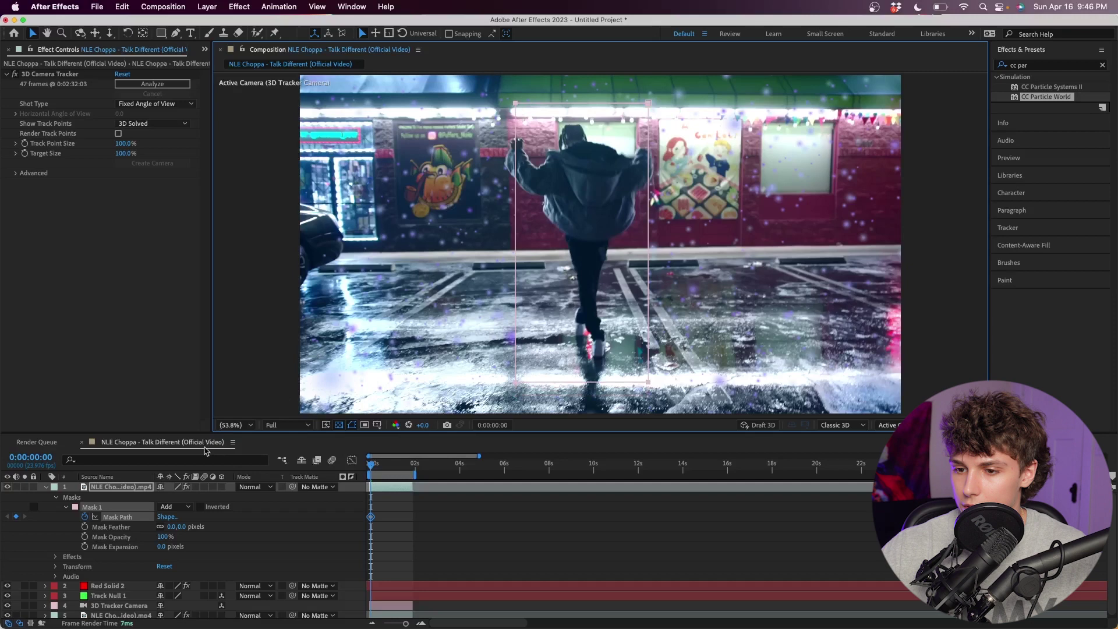
Step: Feather the mask 86 pixels and keyframe its left corners to follow the dancer
drag(172, 526, 190, 526)
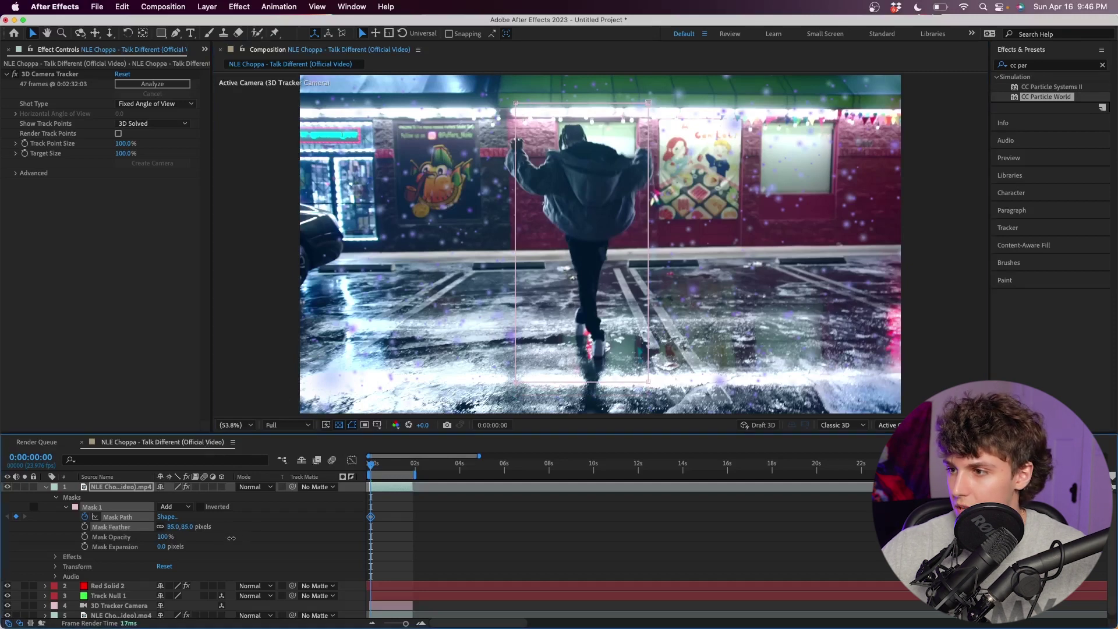
drag(231, 538, 233, 539)
key(space)
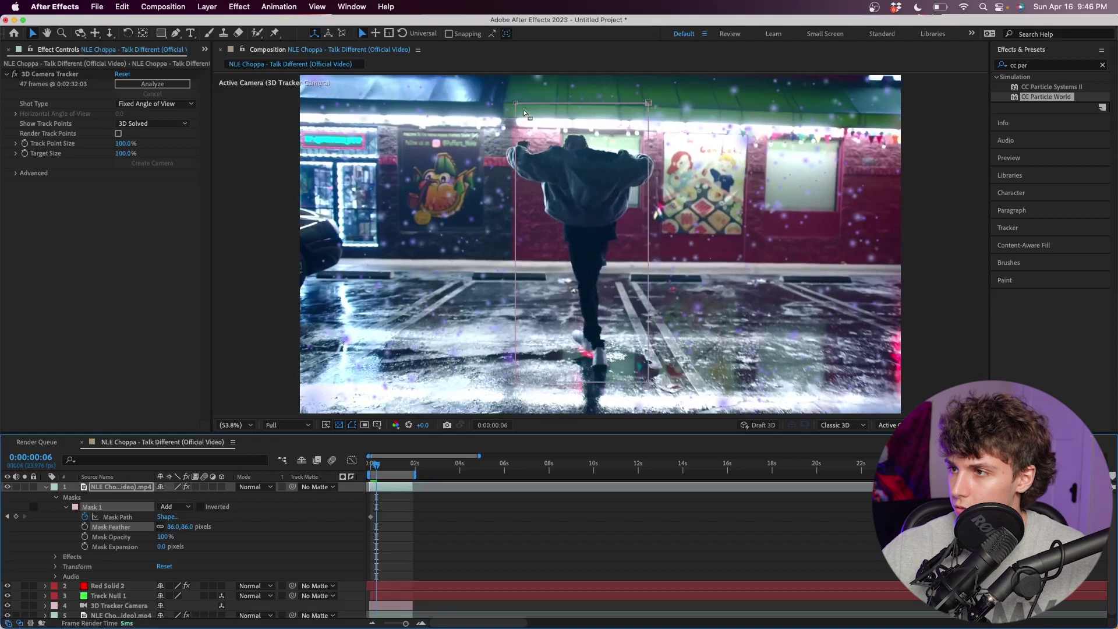
drag(516, 103, 537, 138)
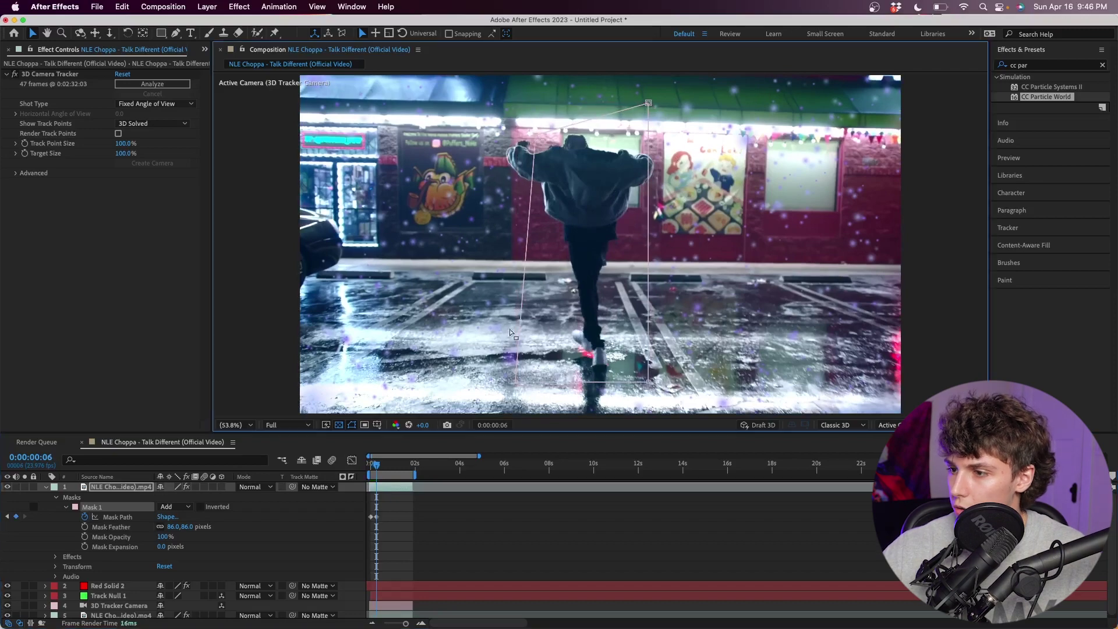
drag(514, 386, 524, 381)
key(space)
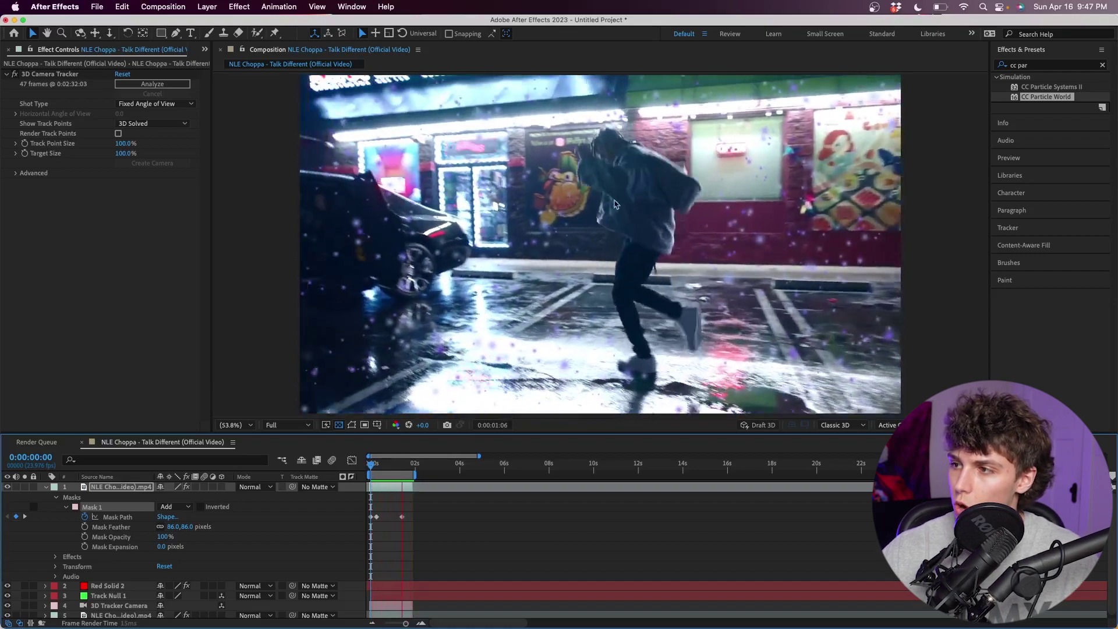
key(space)
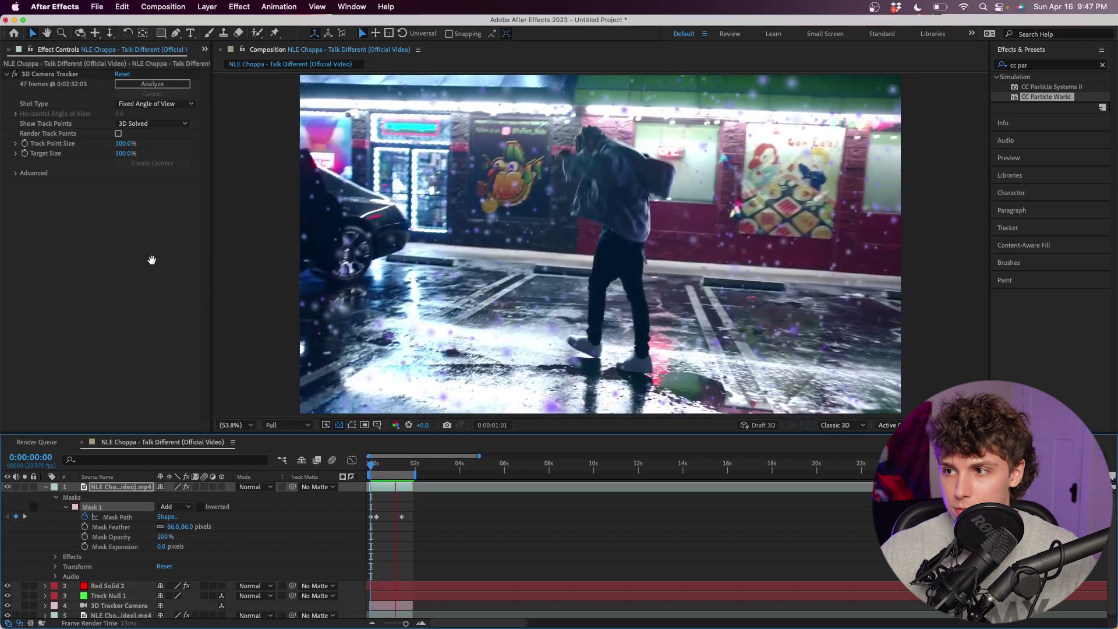
key(space)
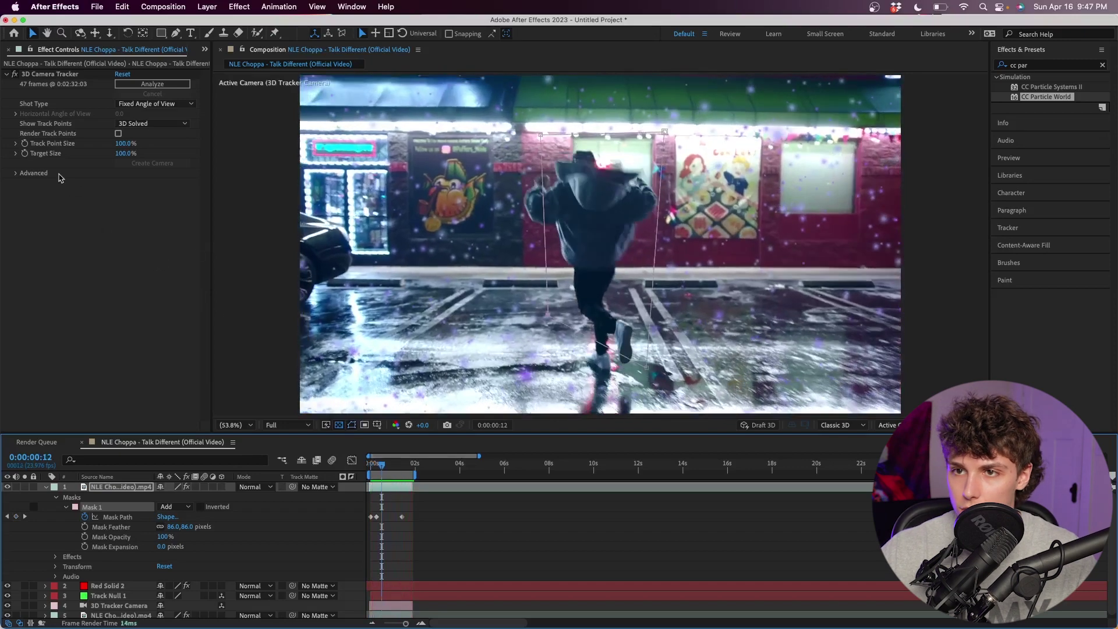
Step: Try Gravity values of -0.200 and 0.200 on Red Solid 2's particles, previewing each
click(388, 588)
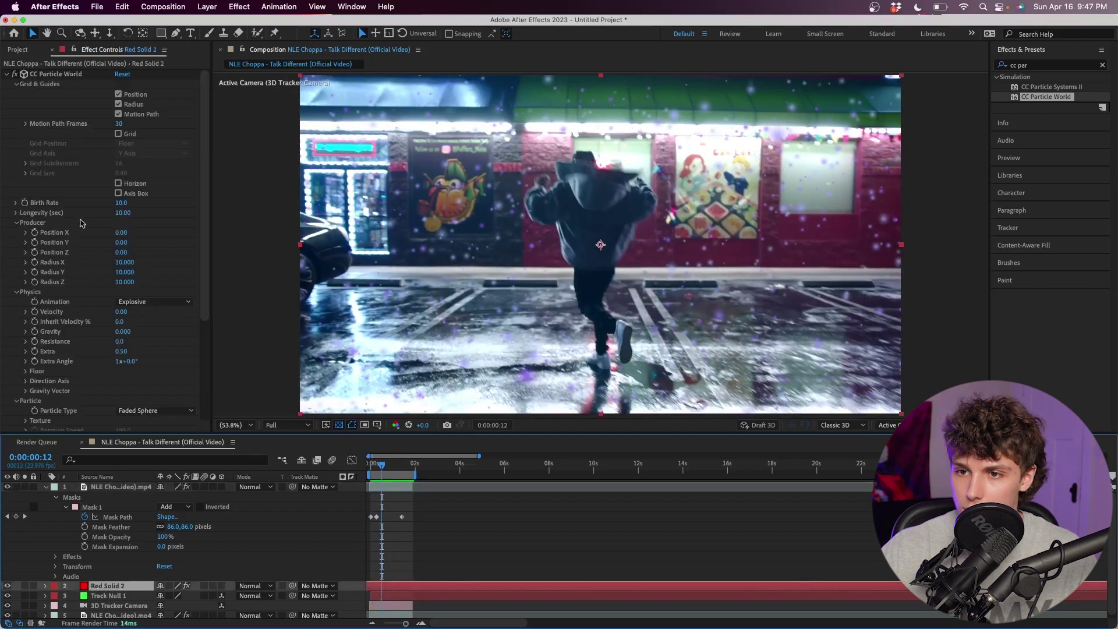
scroll(80, 245, down, 5)
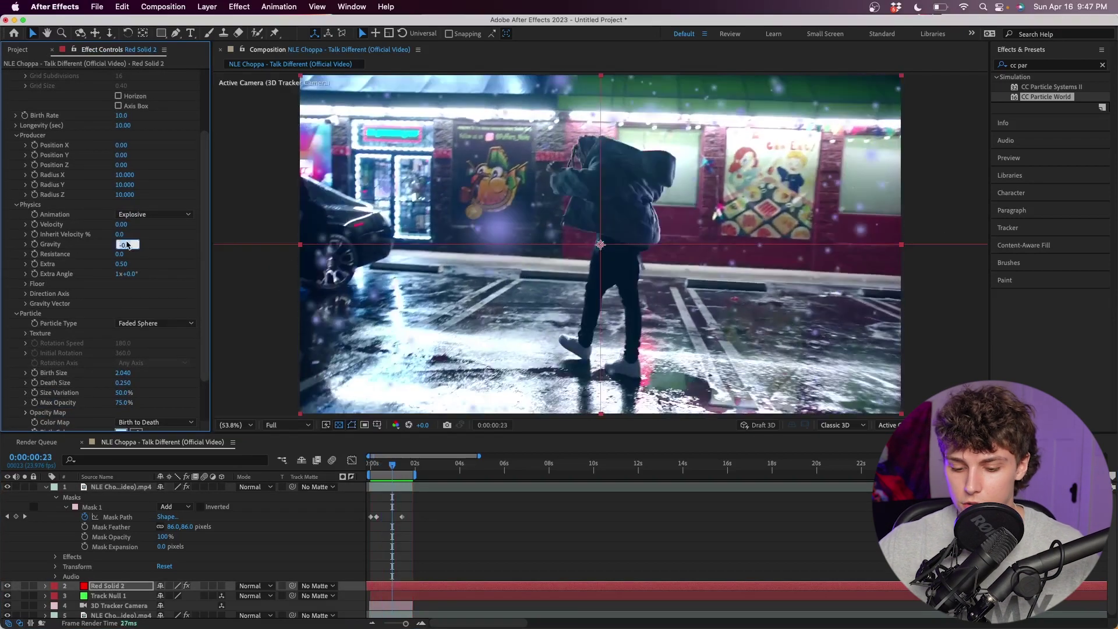
key(Return)
key(space)
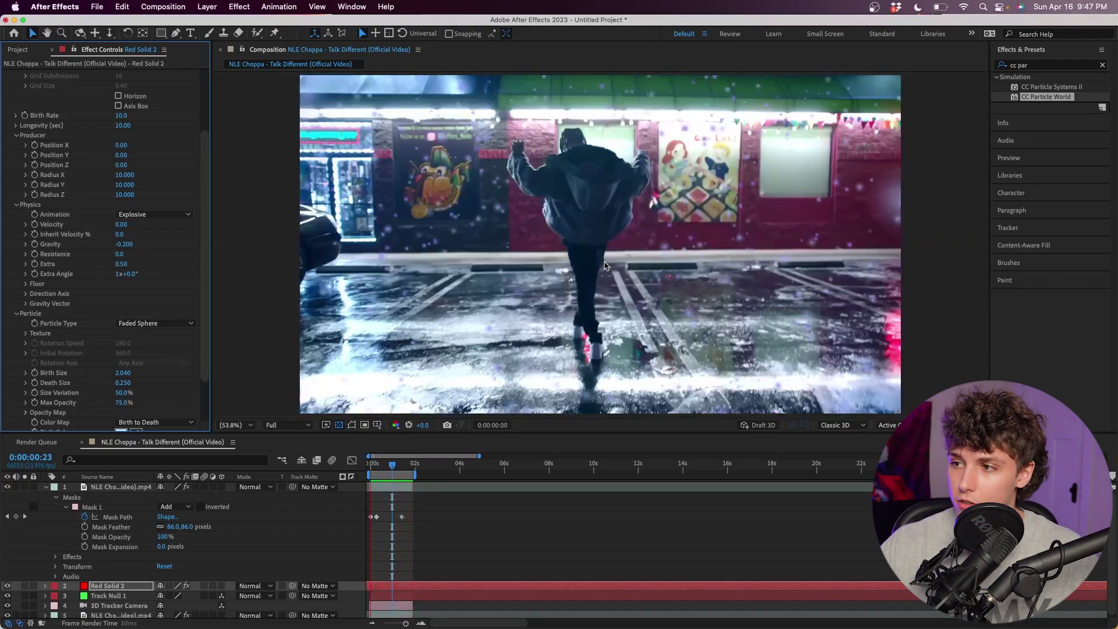
key(space)
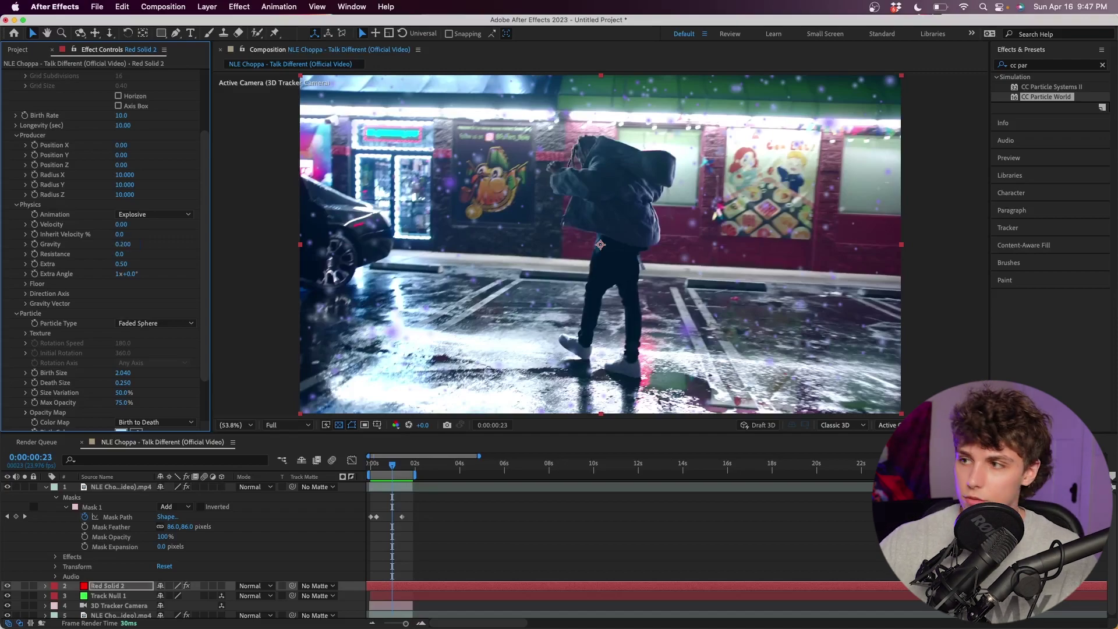
key(space)
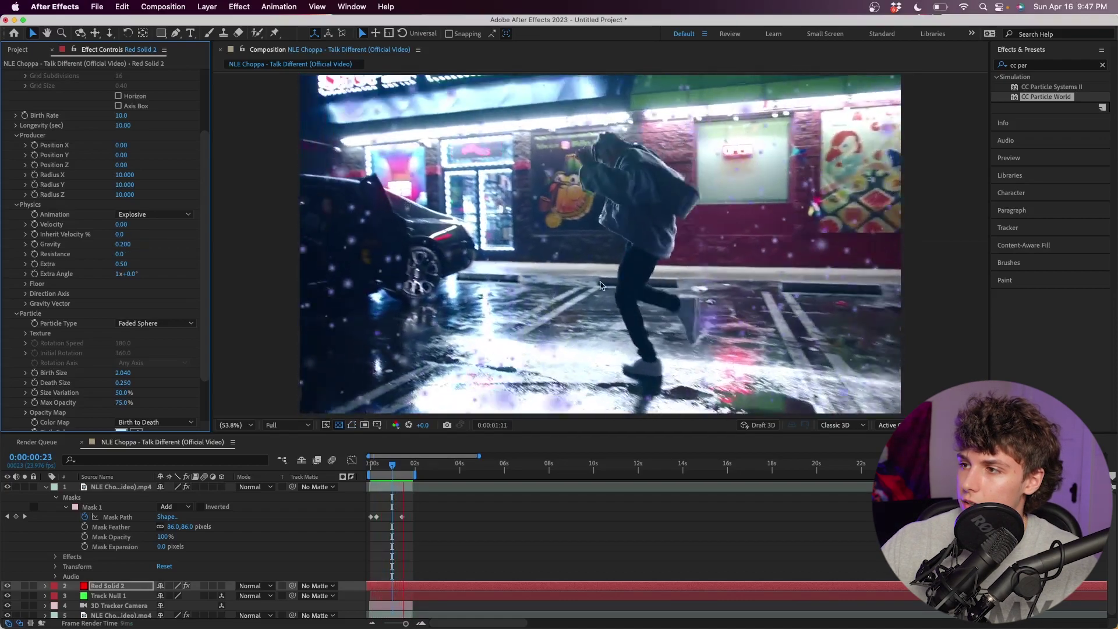
click(123, 244)
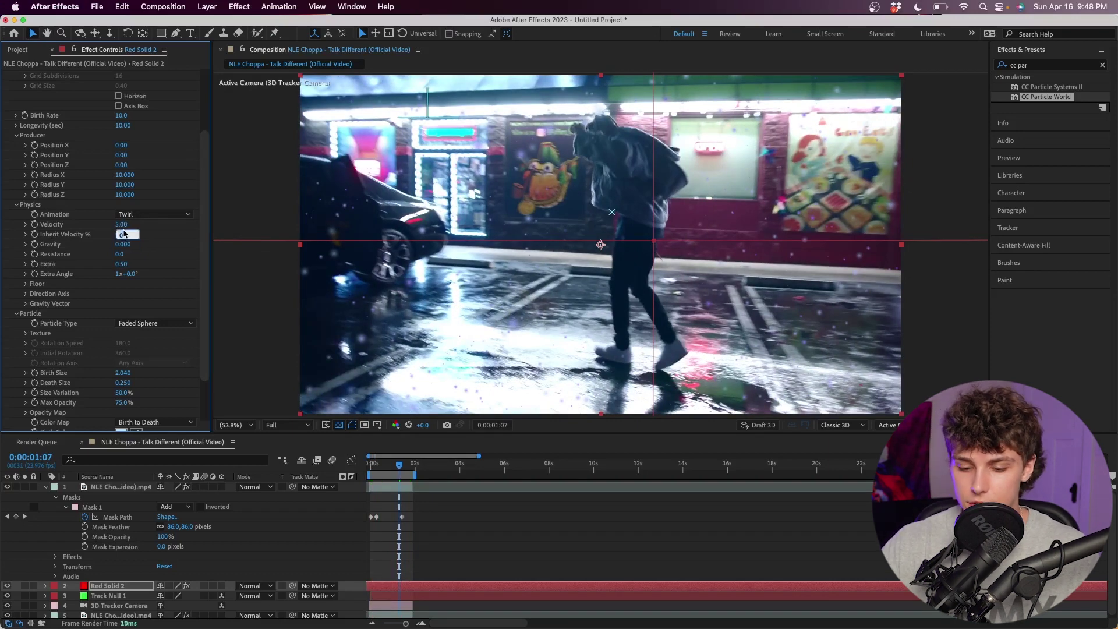
Step: Preview the Vortex particle animation, then switch back to Twirl and preview it
click(139, 216)
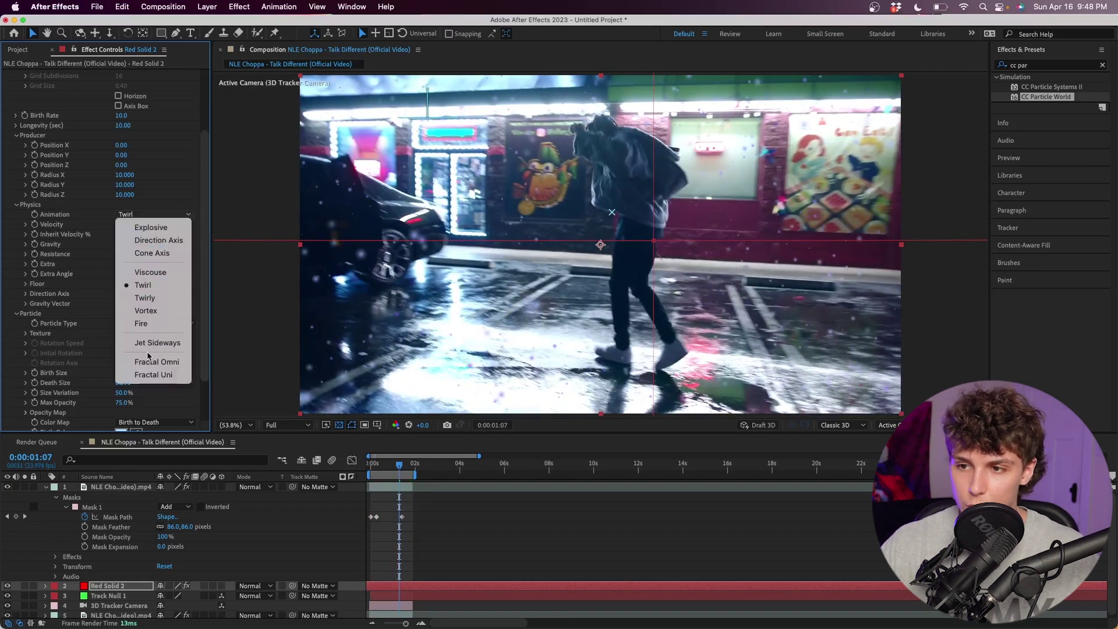
click(162, 312)
click(123, 226)
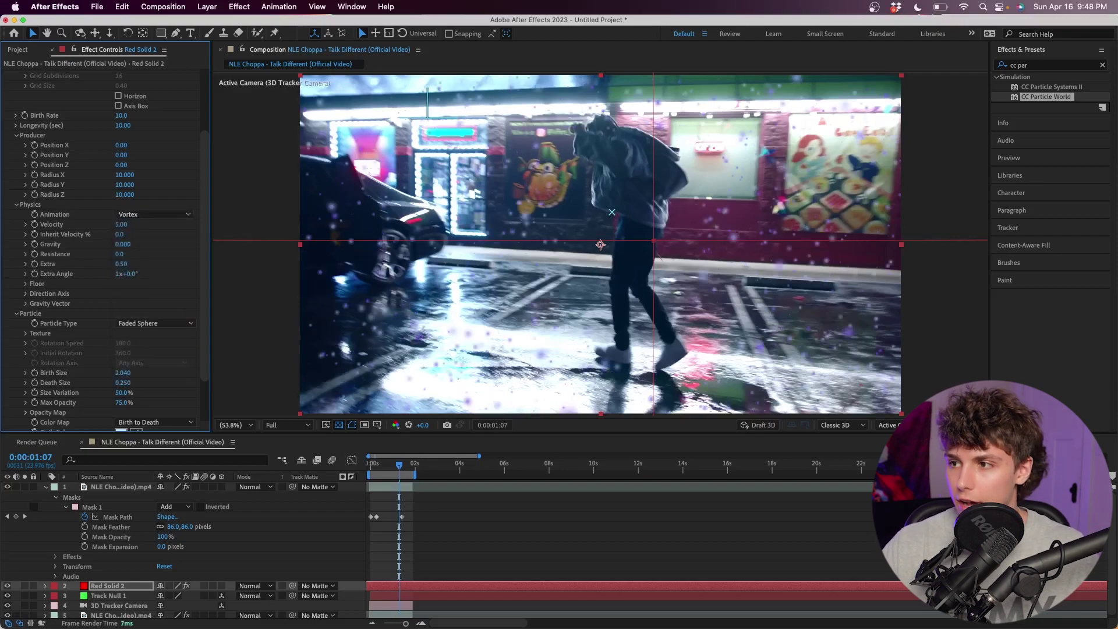
key(space)
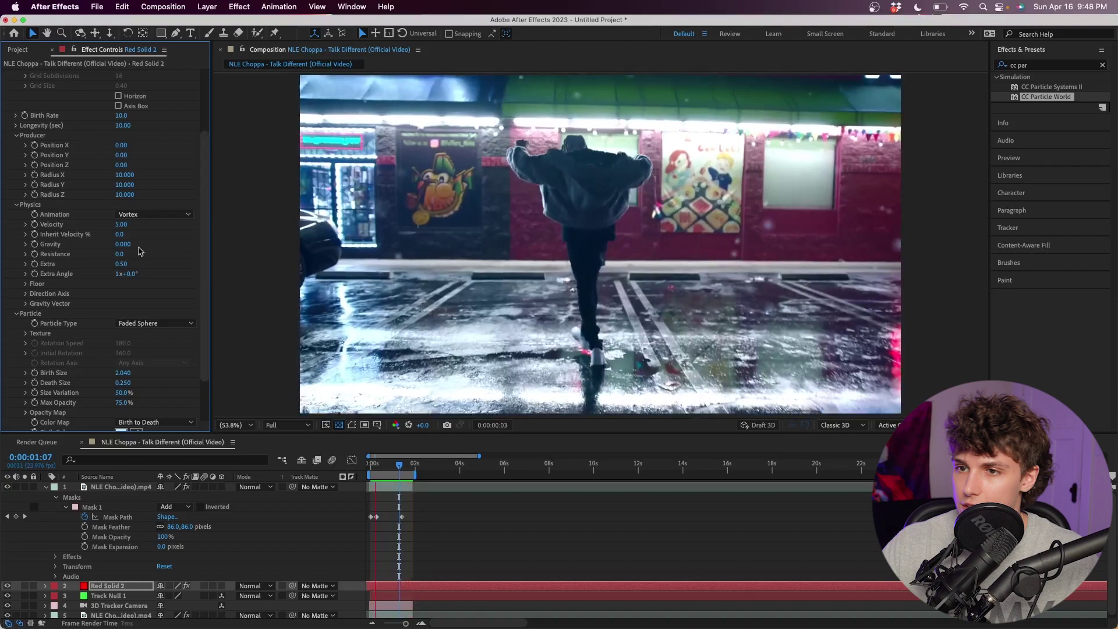
click(155, 215)
click(169, 288)
key(space)
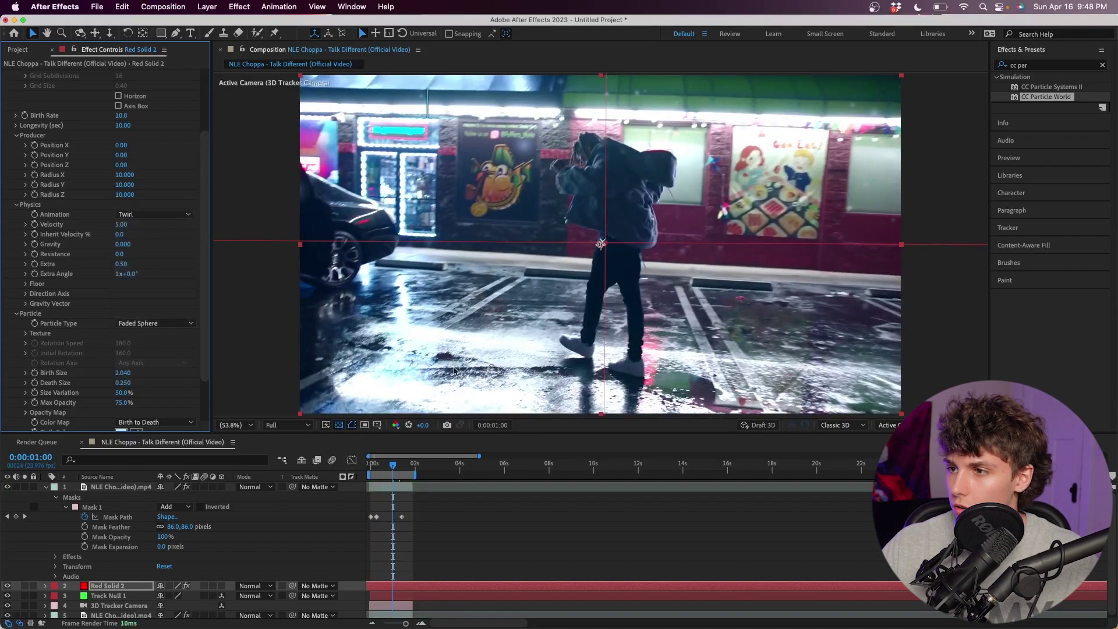